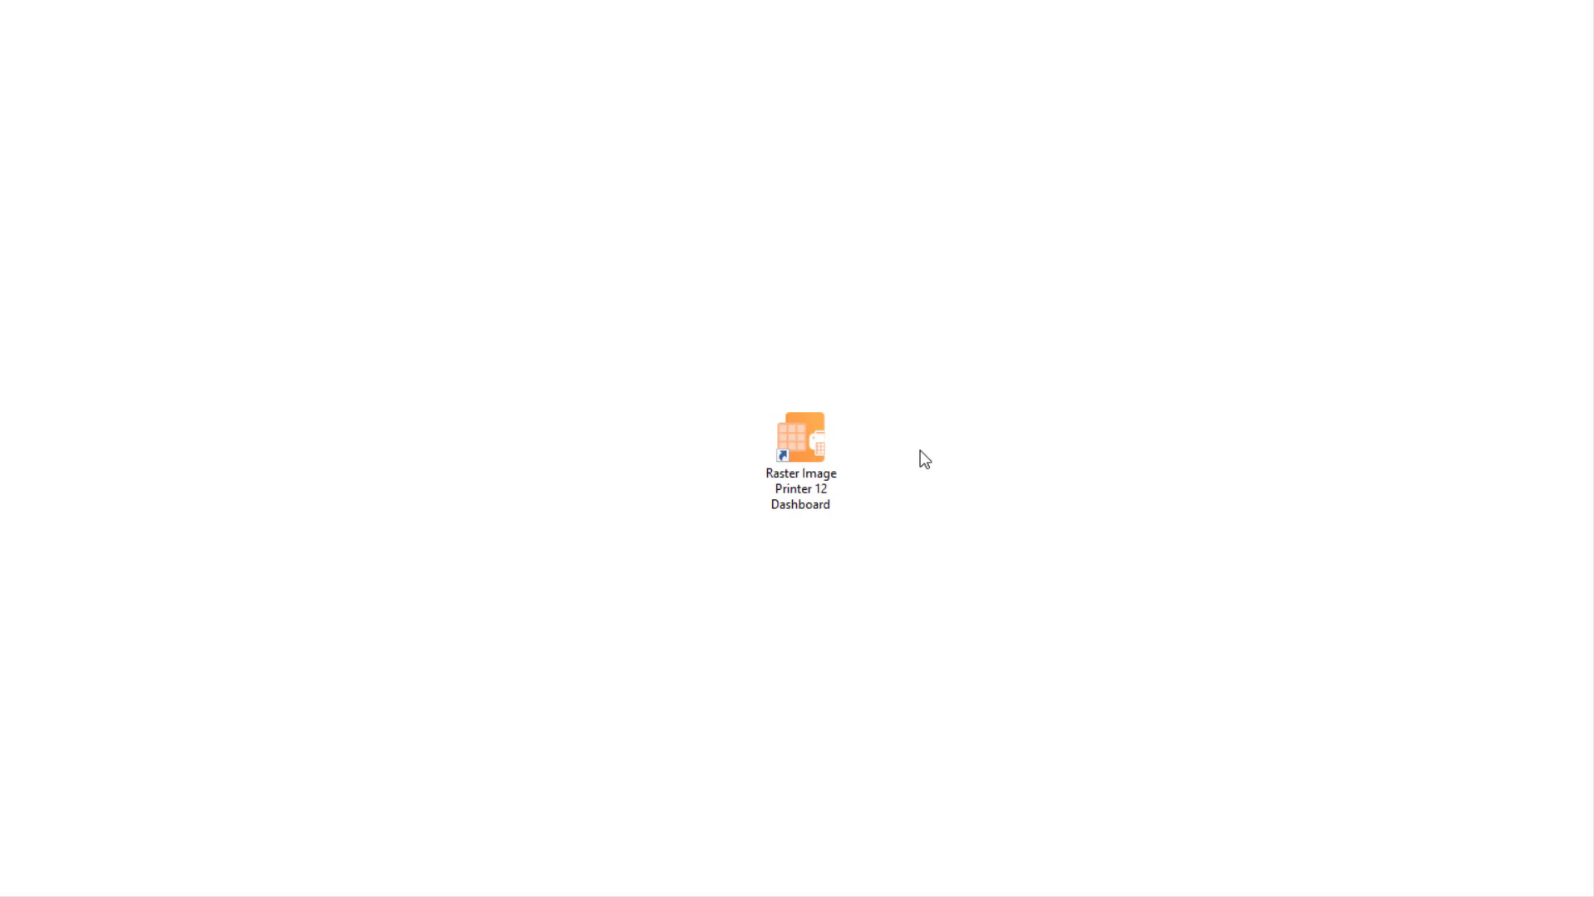
Step: Launch the Raster Image Printer 12 Dashboard, open the profile manager and make a copy of the Color Optimized TIFF profile
left_click(805, 418)
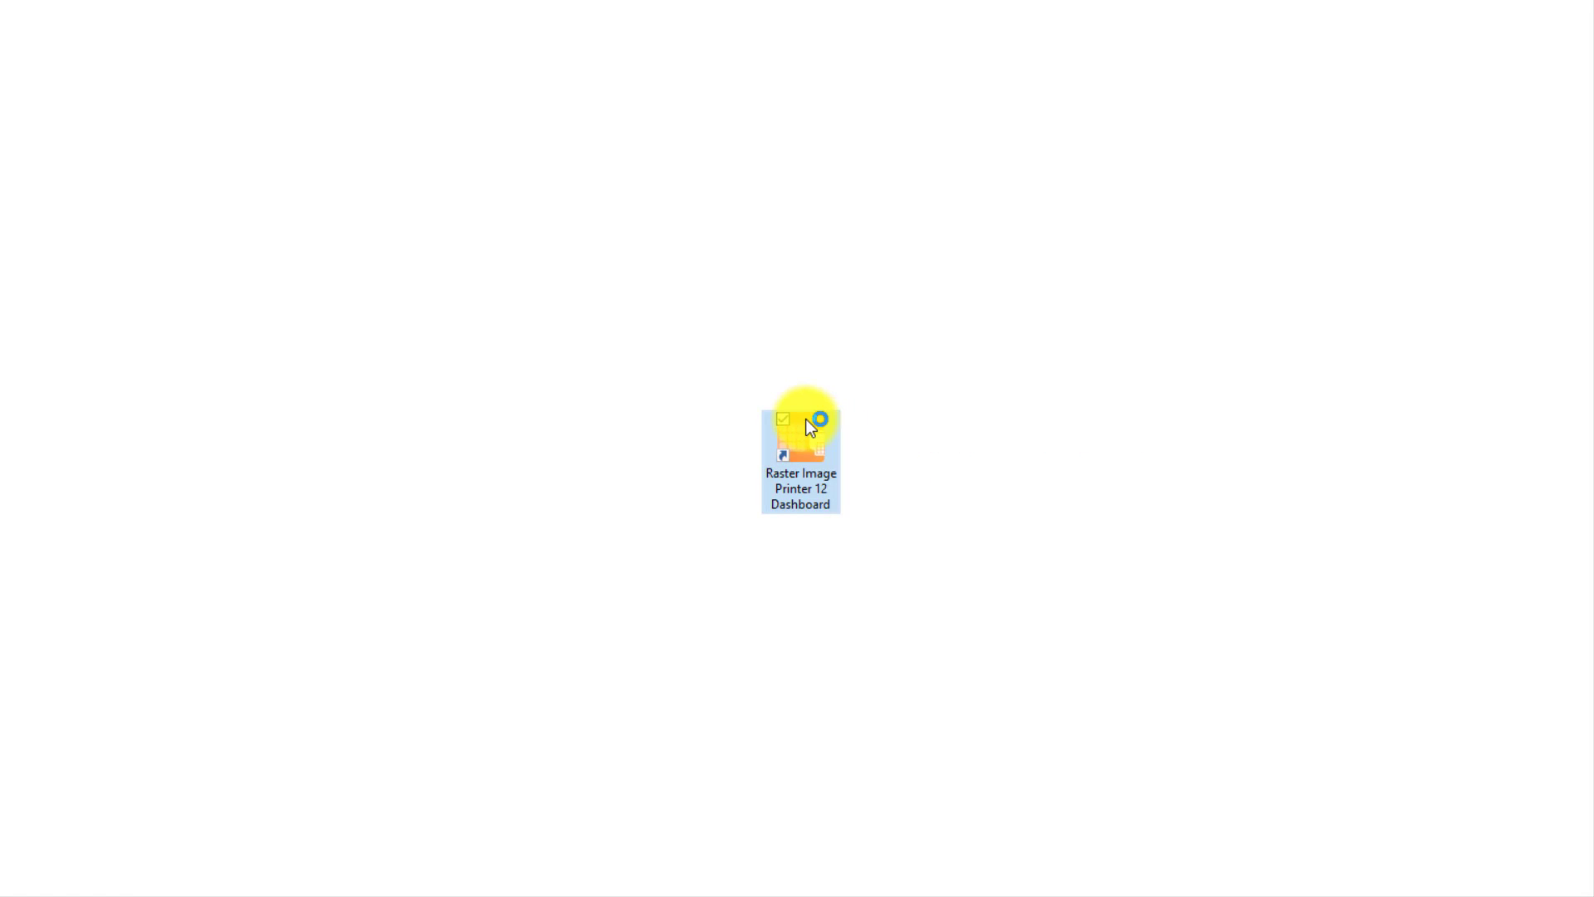
double_click(805, 419)
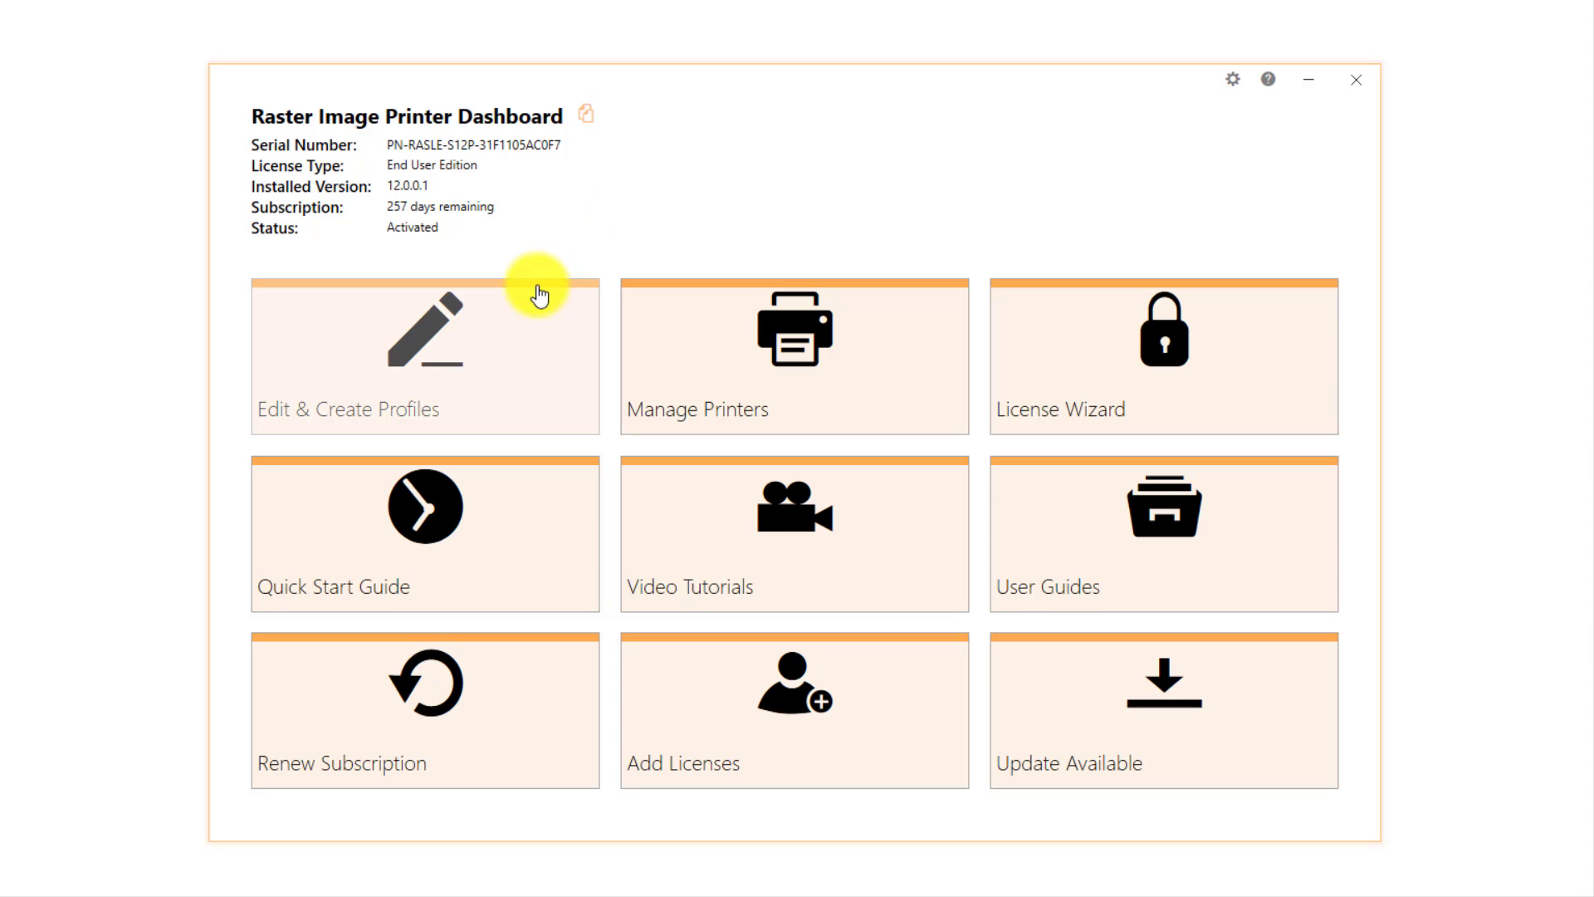
left_click(518, 356)
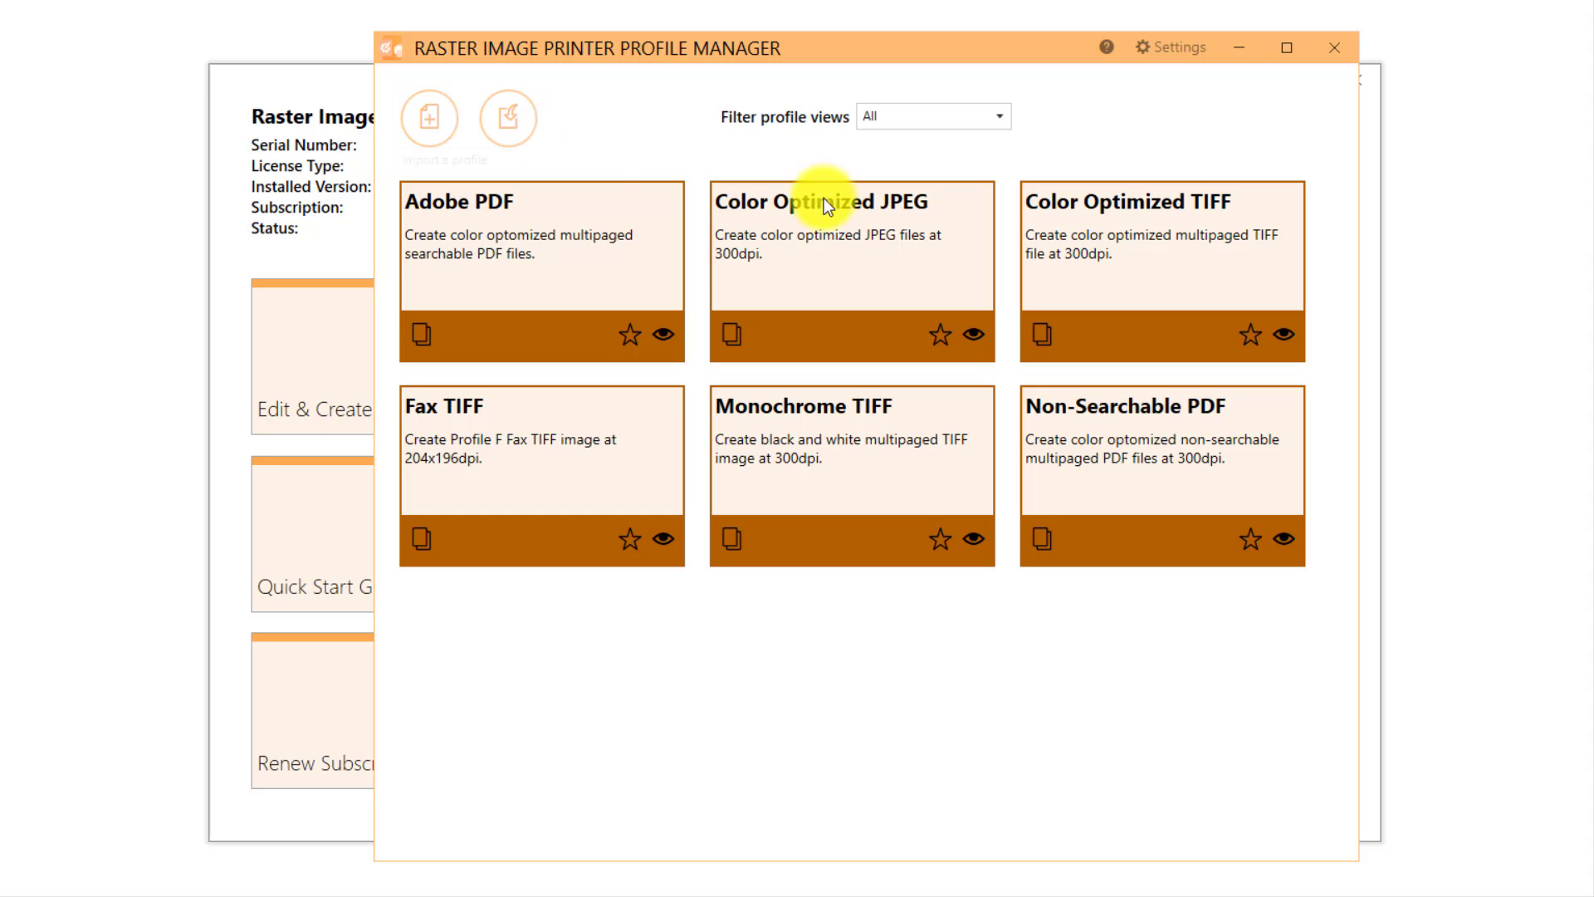
left_click(1042, 334)
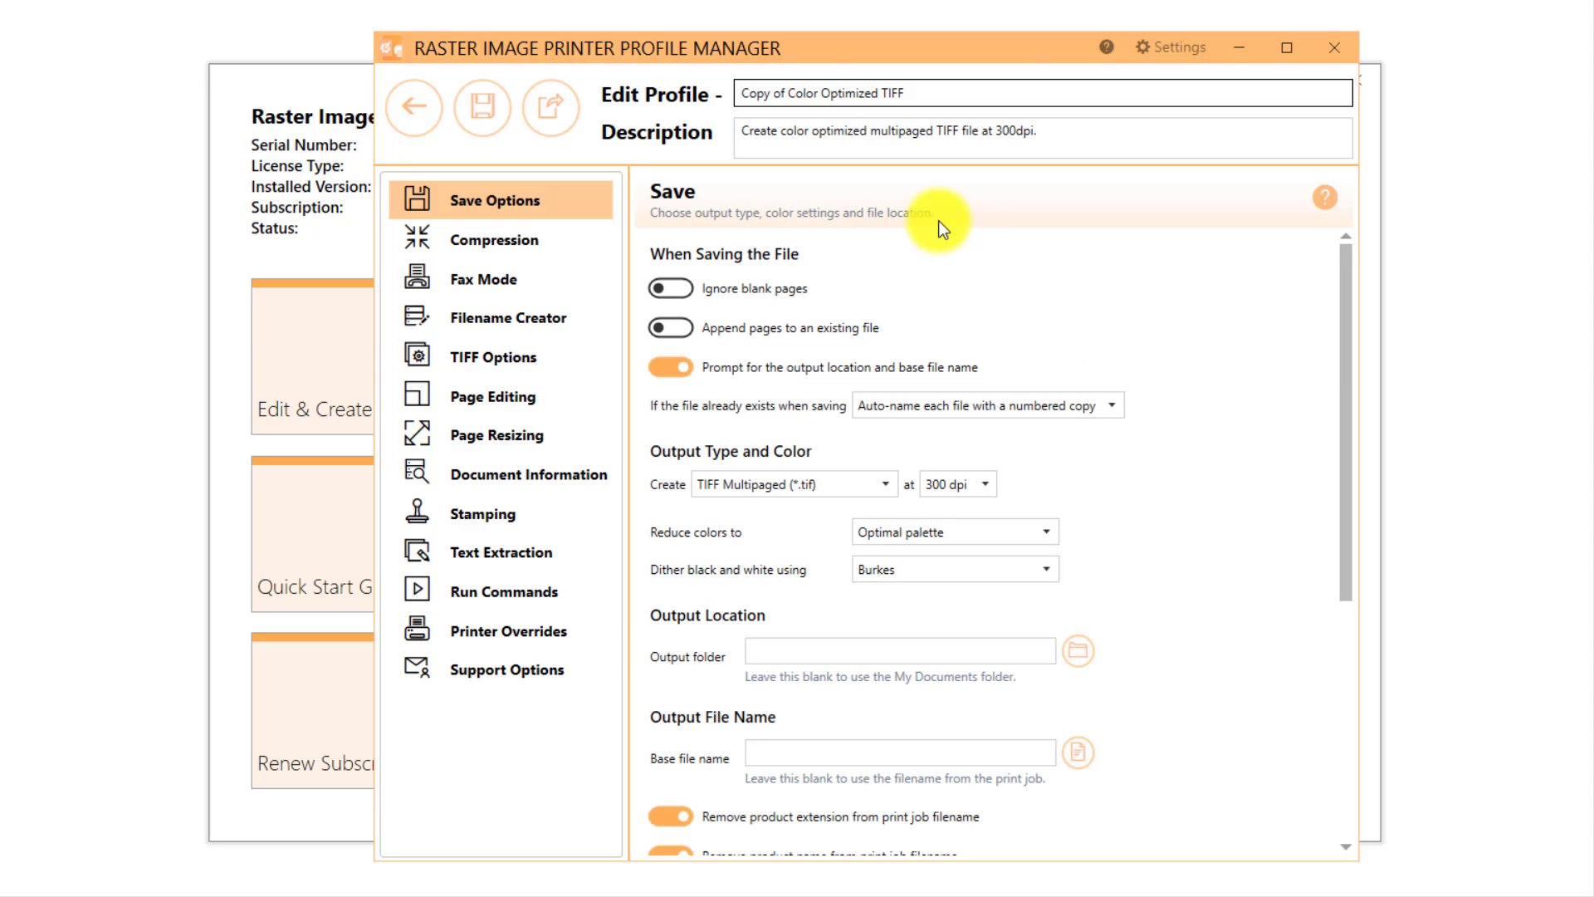
Step: Rename the copied profile as "Color Optimized TIFF - with custom text in footer"
left_click(737, 92)
key("Delete")
key("Delete")
key("Delete")
key("Delete")
key("Delete")
key("Delete")
key("Delete")
key("Delete")
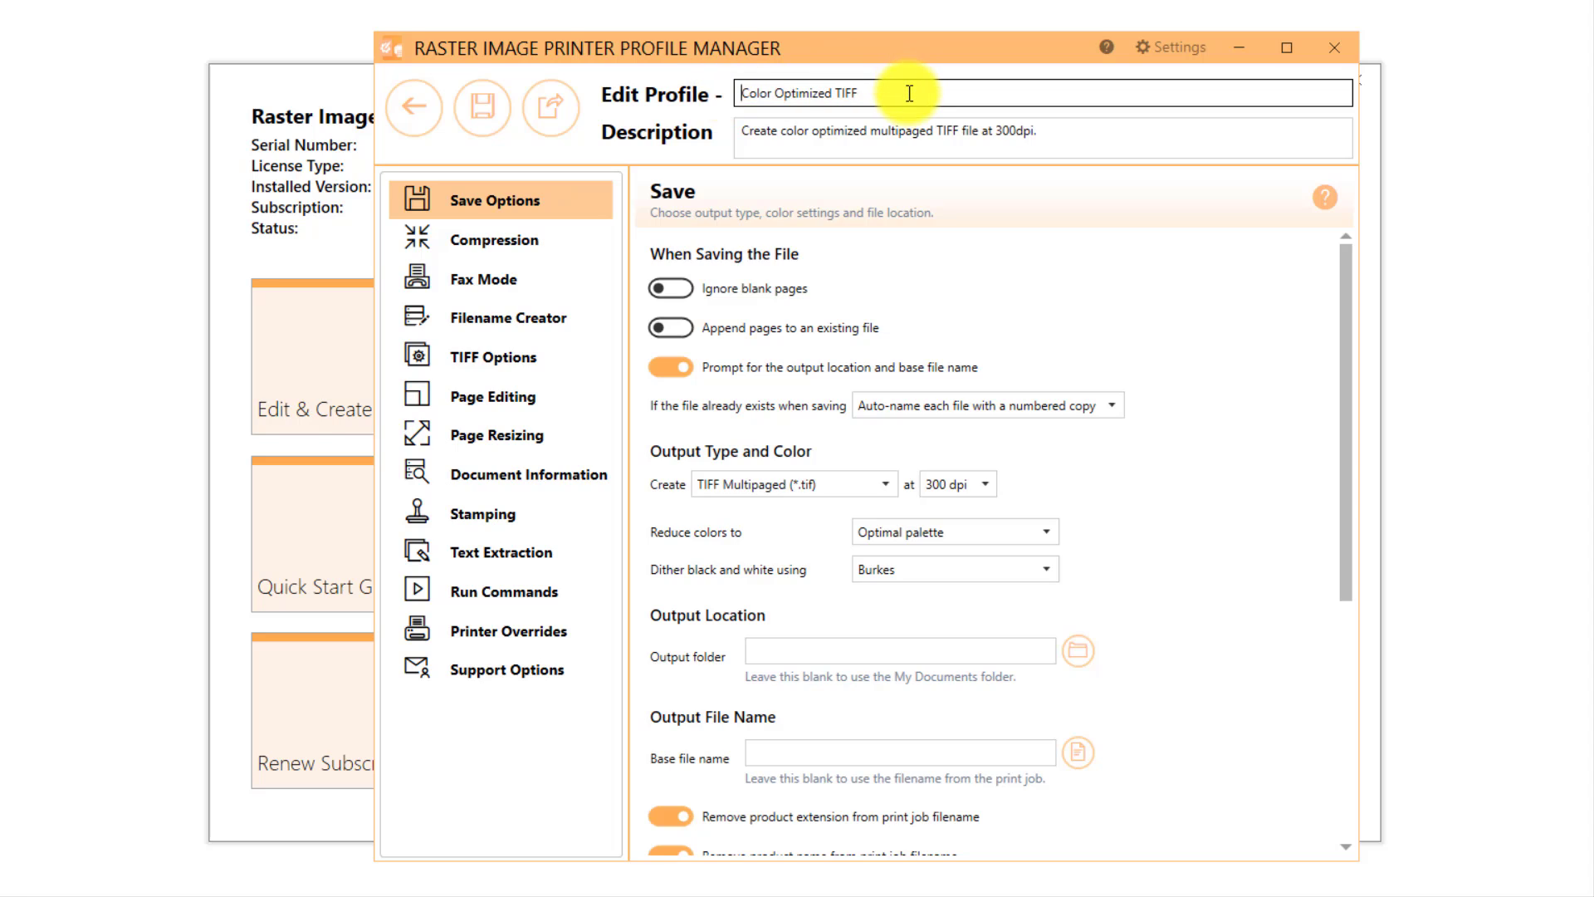
left_click(909, 93)
type("- with custom text in footer")
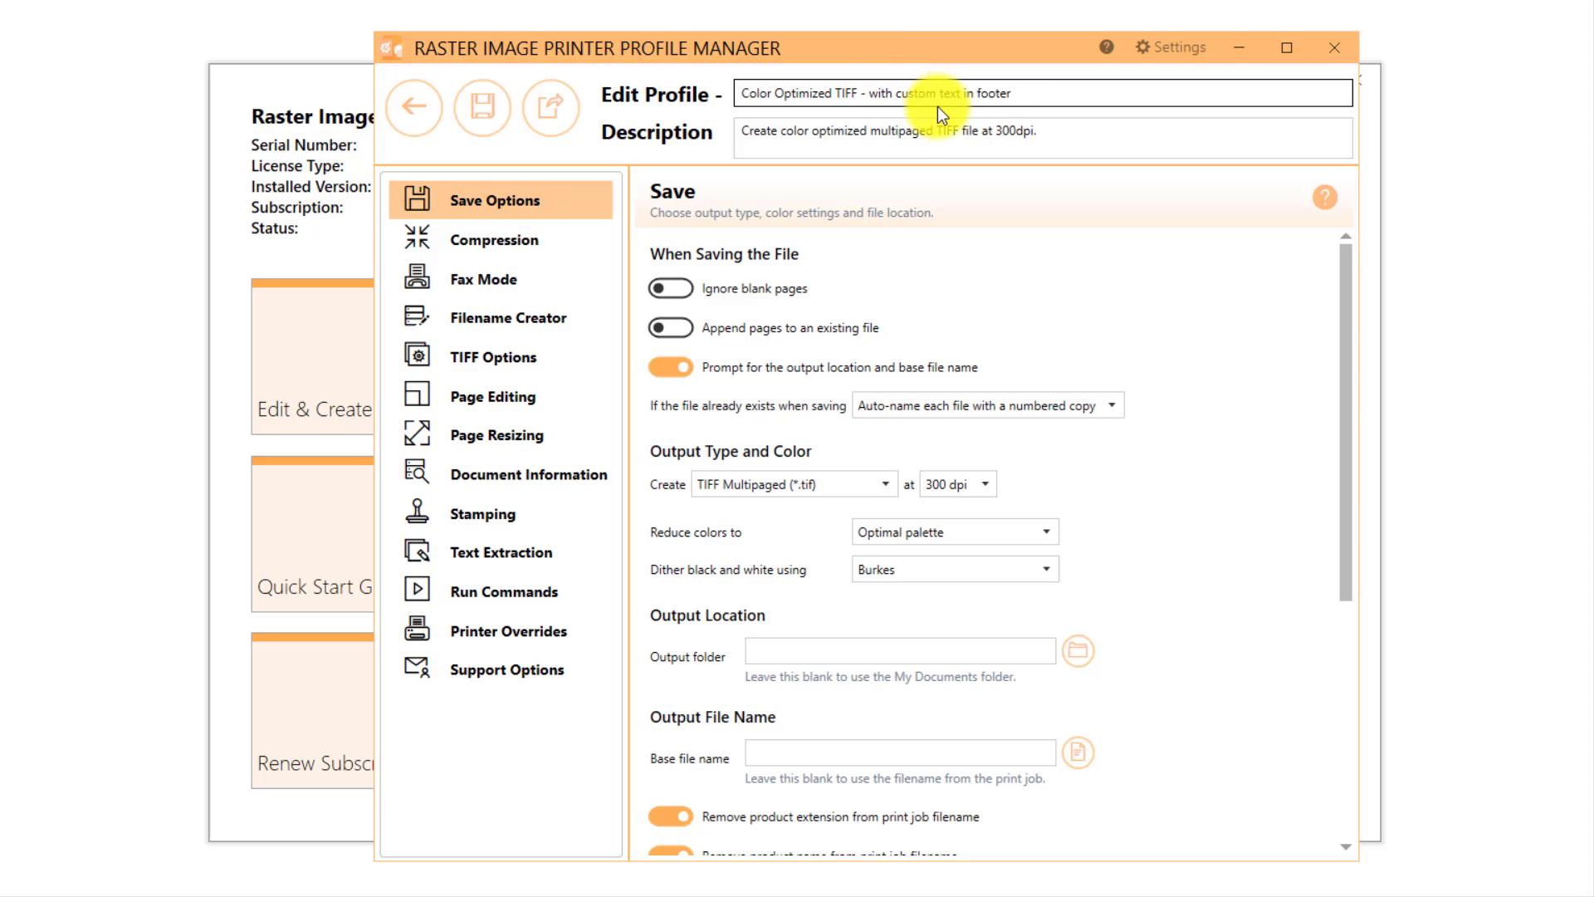
Step: Extend the profile description to read "Create color optimized multipaged TIFF file at 300dpi with custom text in footer"
left_click(1048, 129)
type("with custom text in footer")
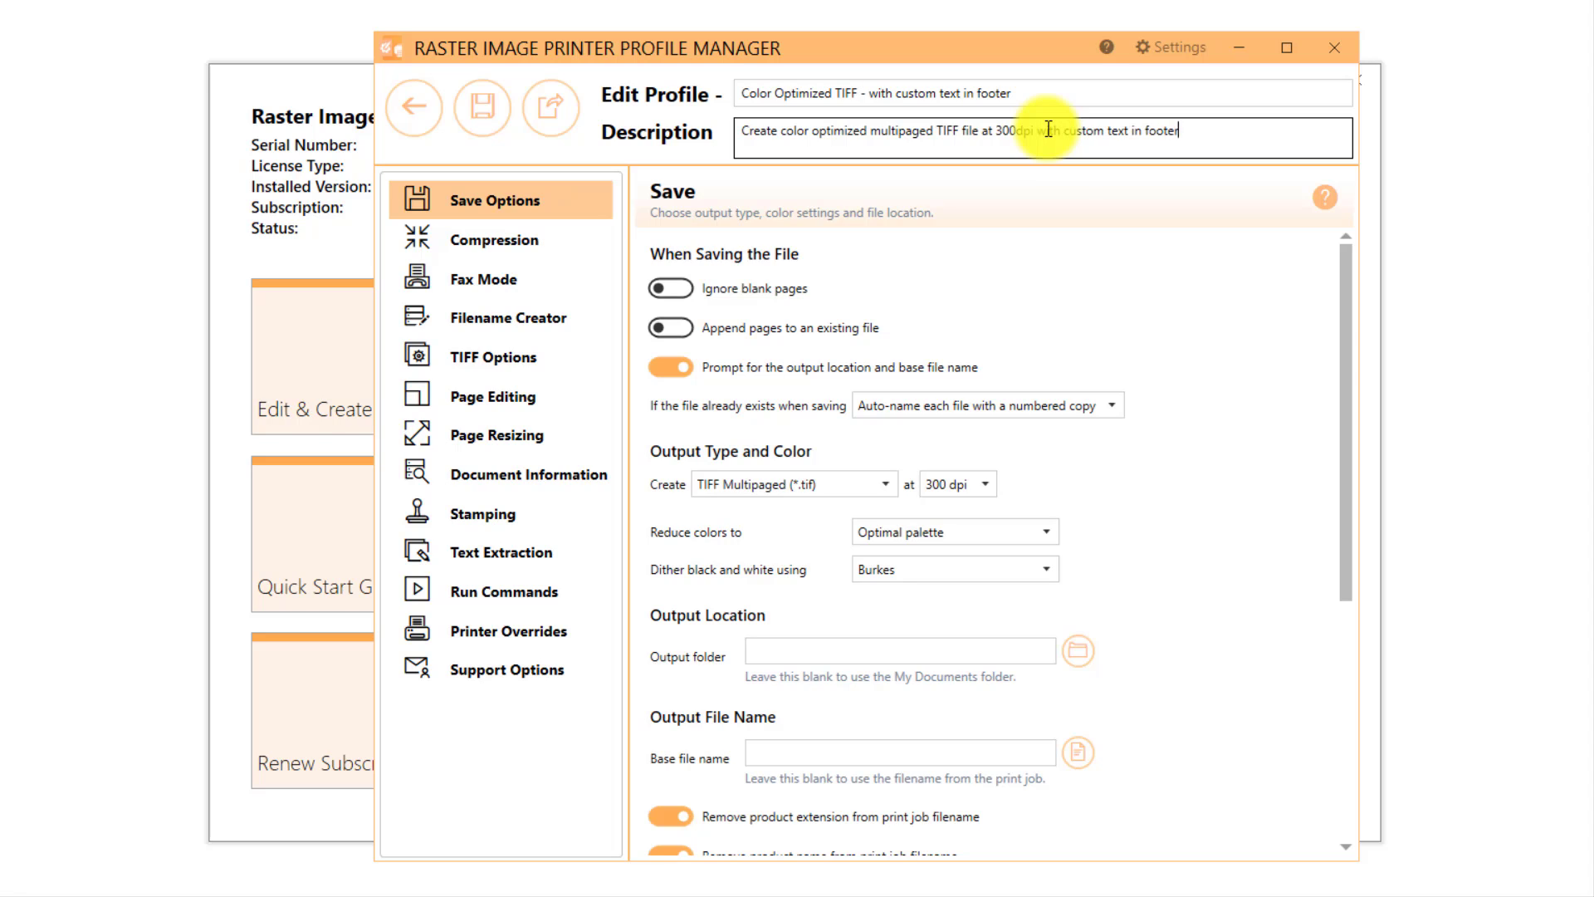
left_click(1046, 264)
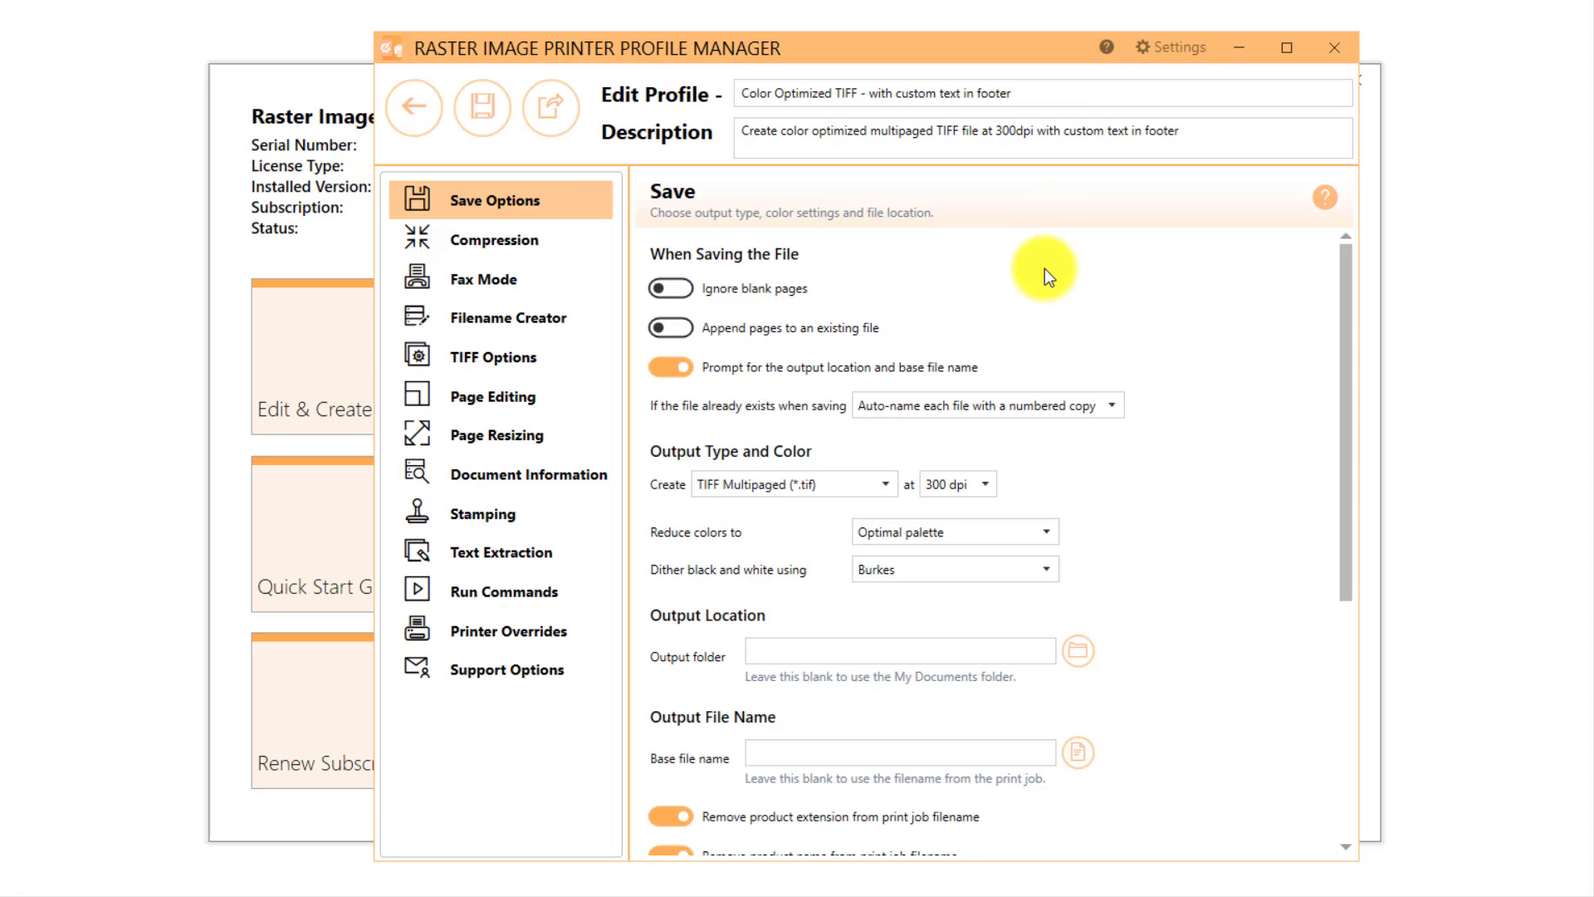
Step: Add a text stamp to the profile that displays "Internal Use Only - Confidental"
left_click(572, 518)
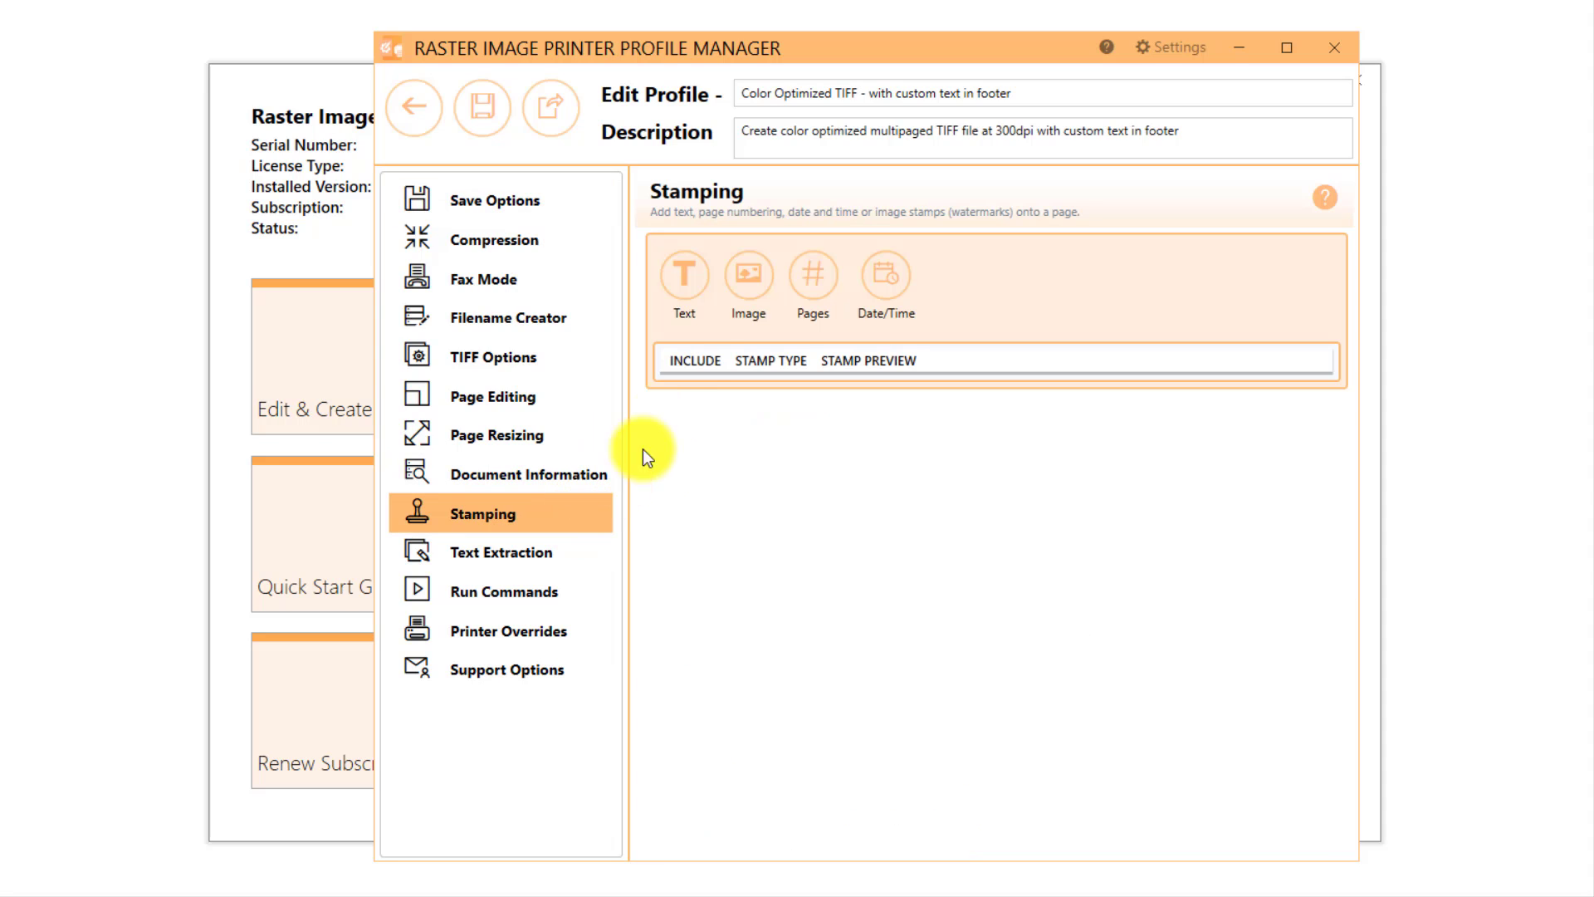
left_click(700, 286)
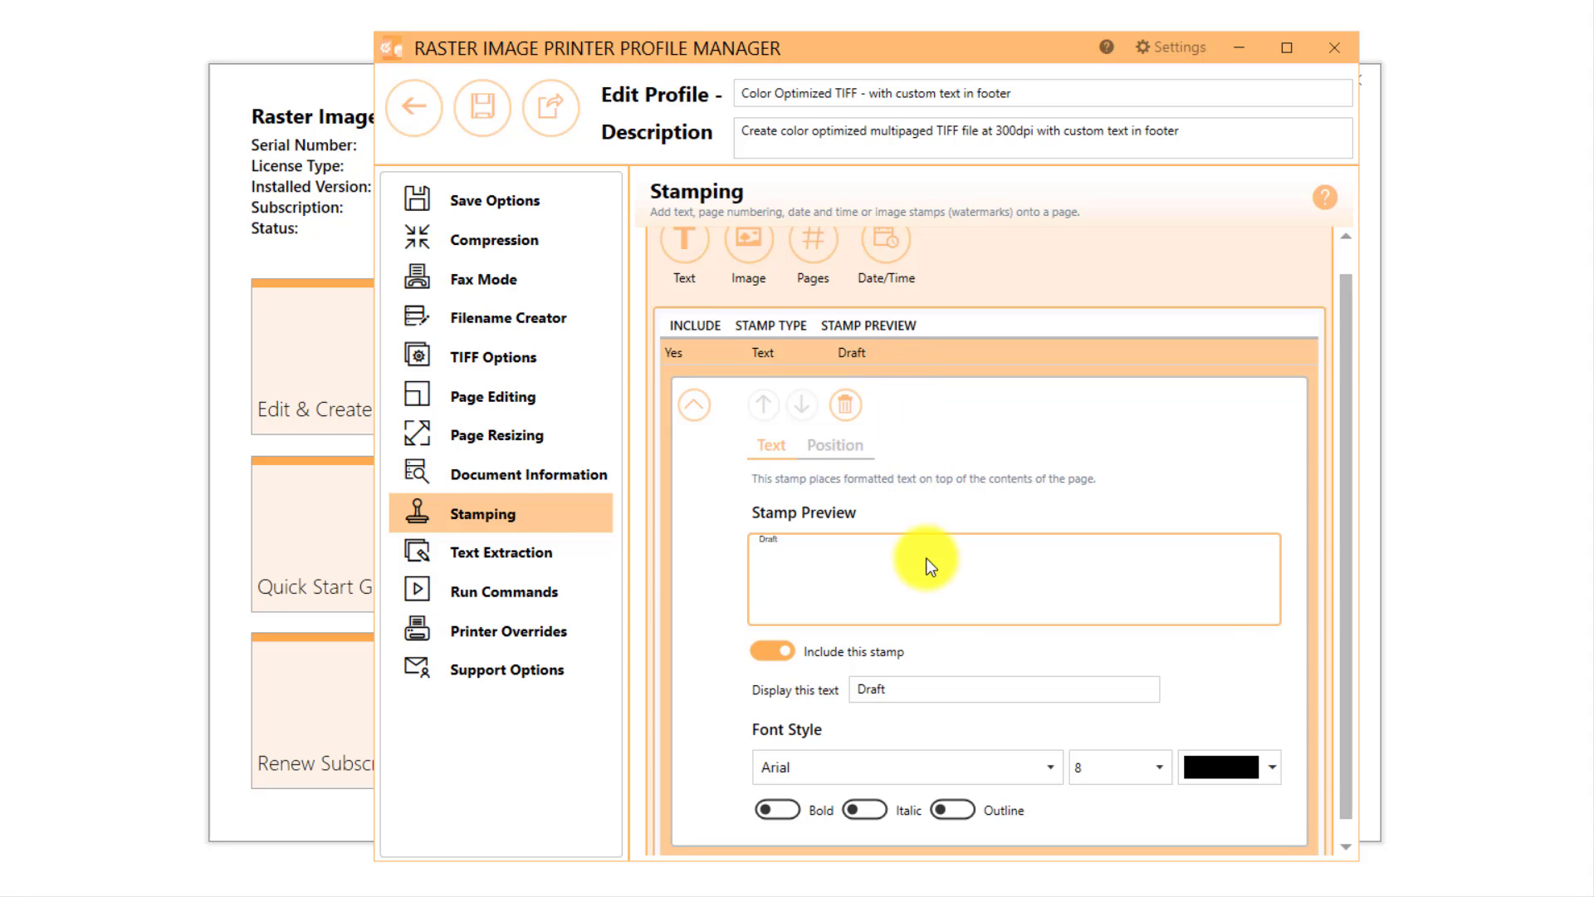
left_click(857, 682)
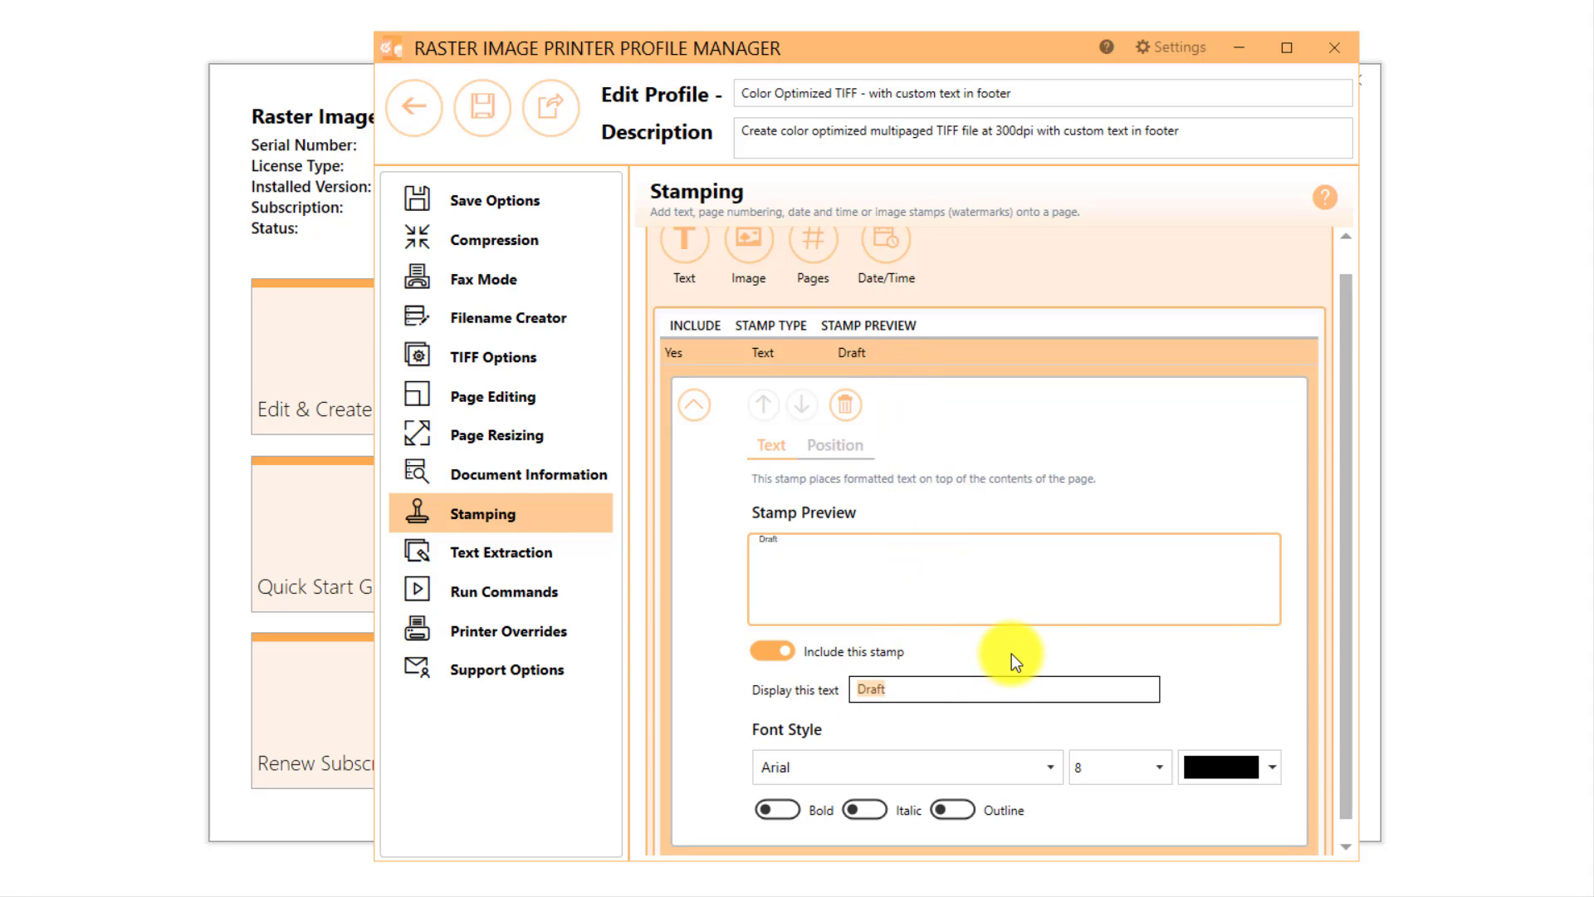
type("Internal Use Only -")
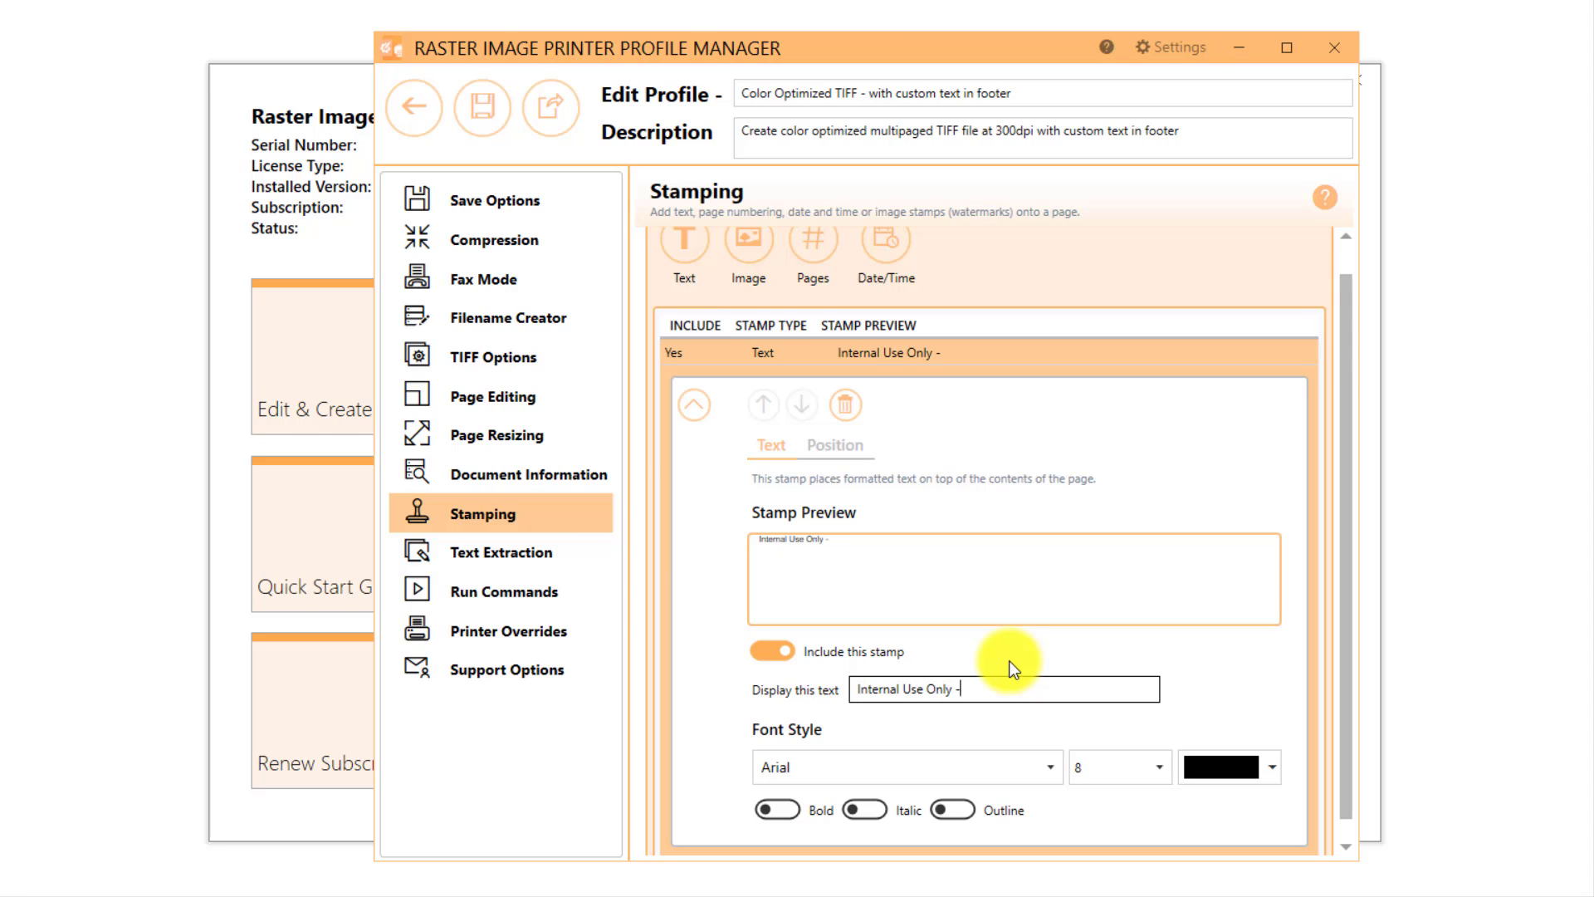
type(" Confidental")
Step: Format the stamp text in Times New Roman, size 10, coloured red
left_click(1041, 772)
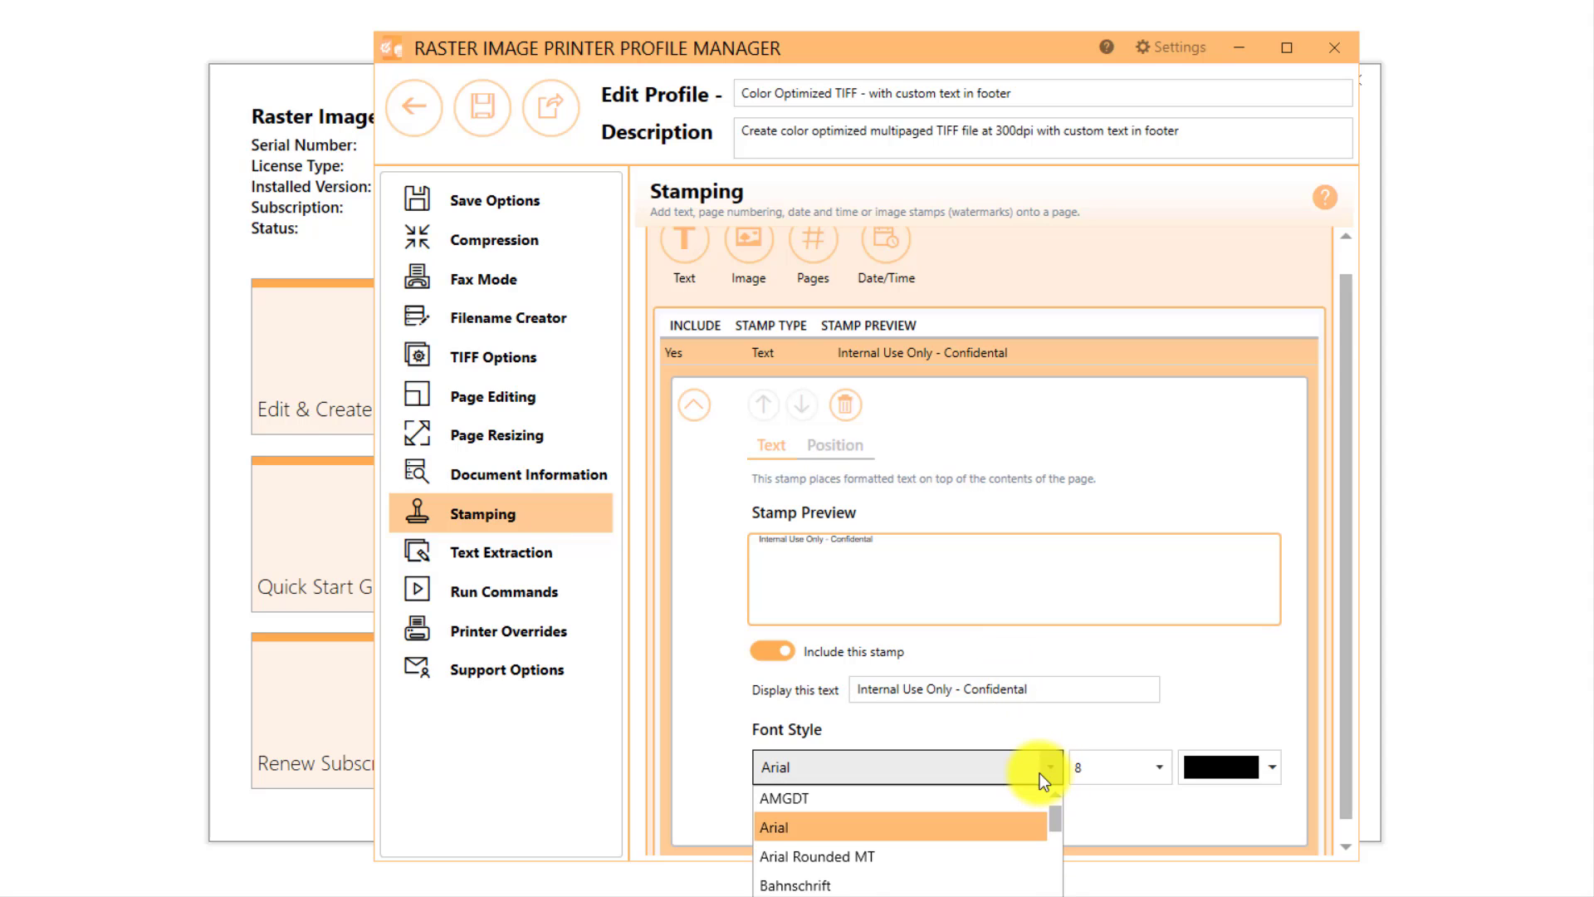
type("ti")
key("Return")
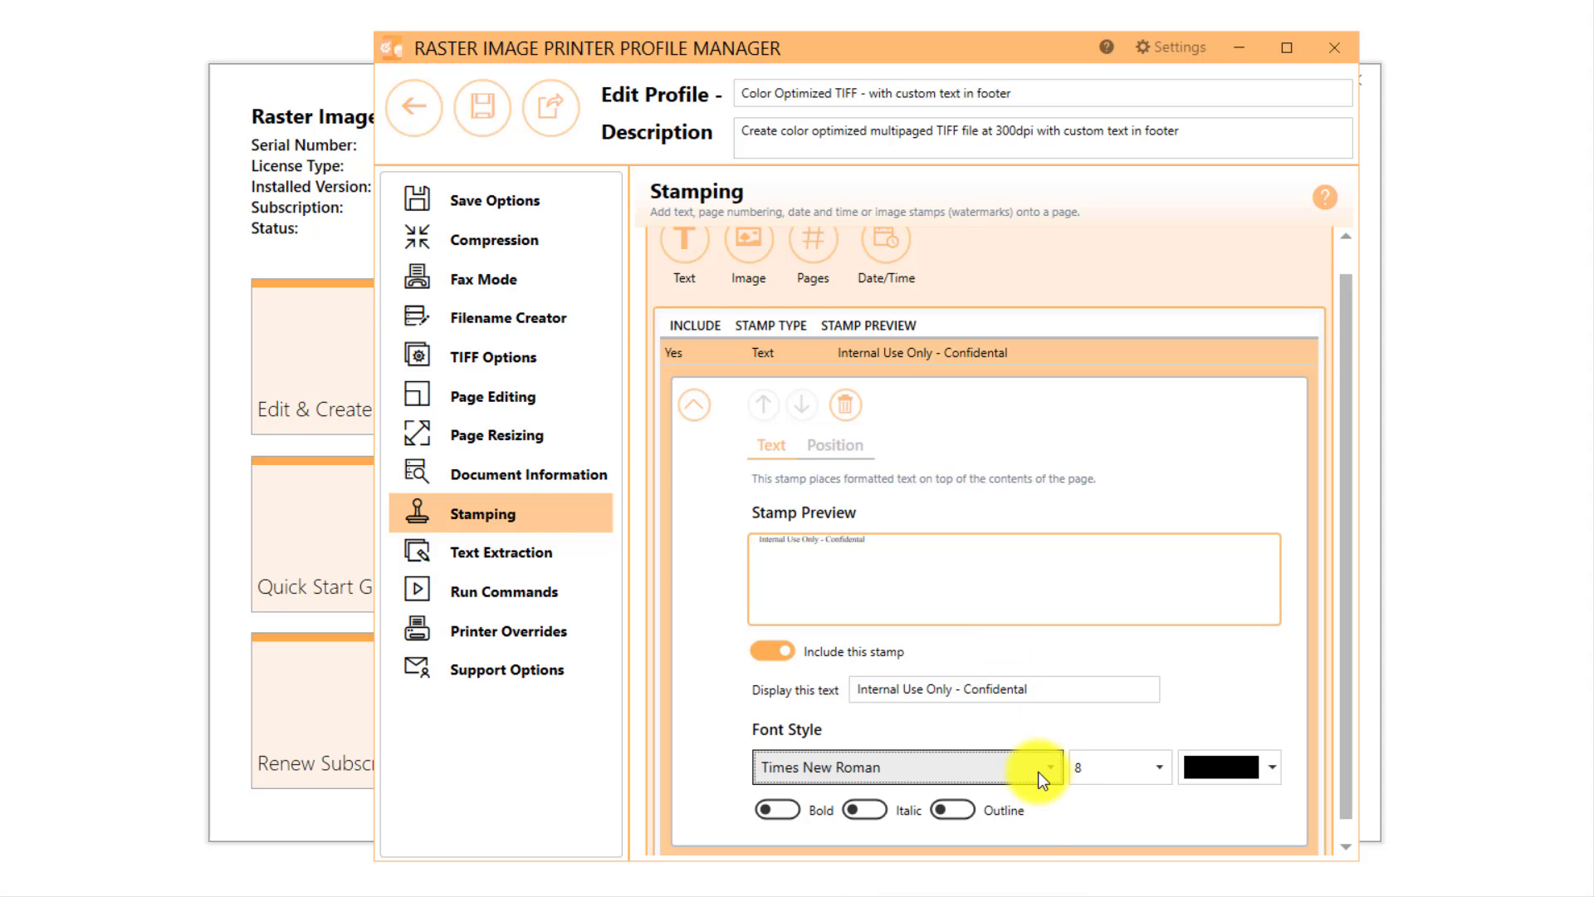
left_click(1139, 762)
left_click(1096, 439)
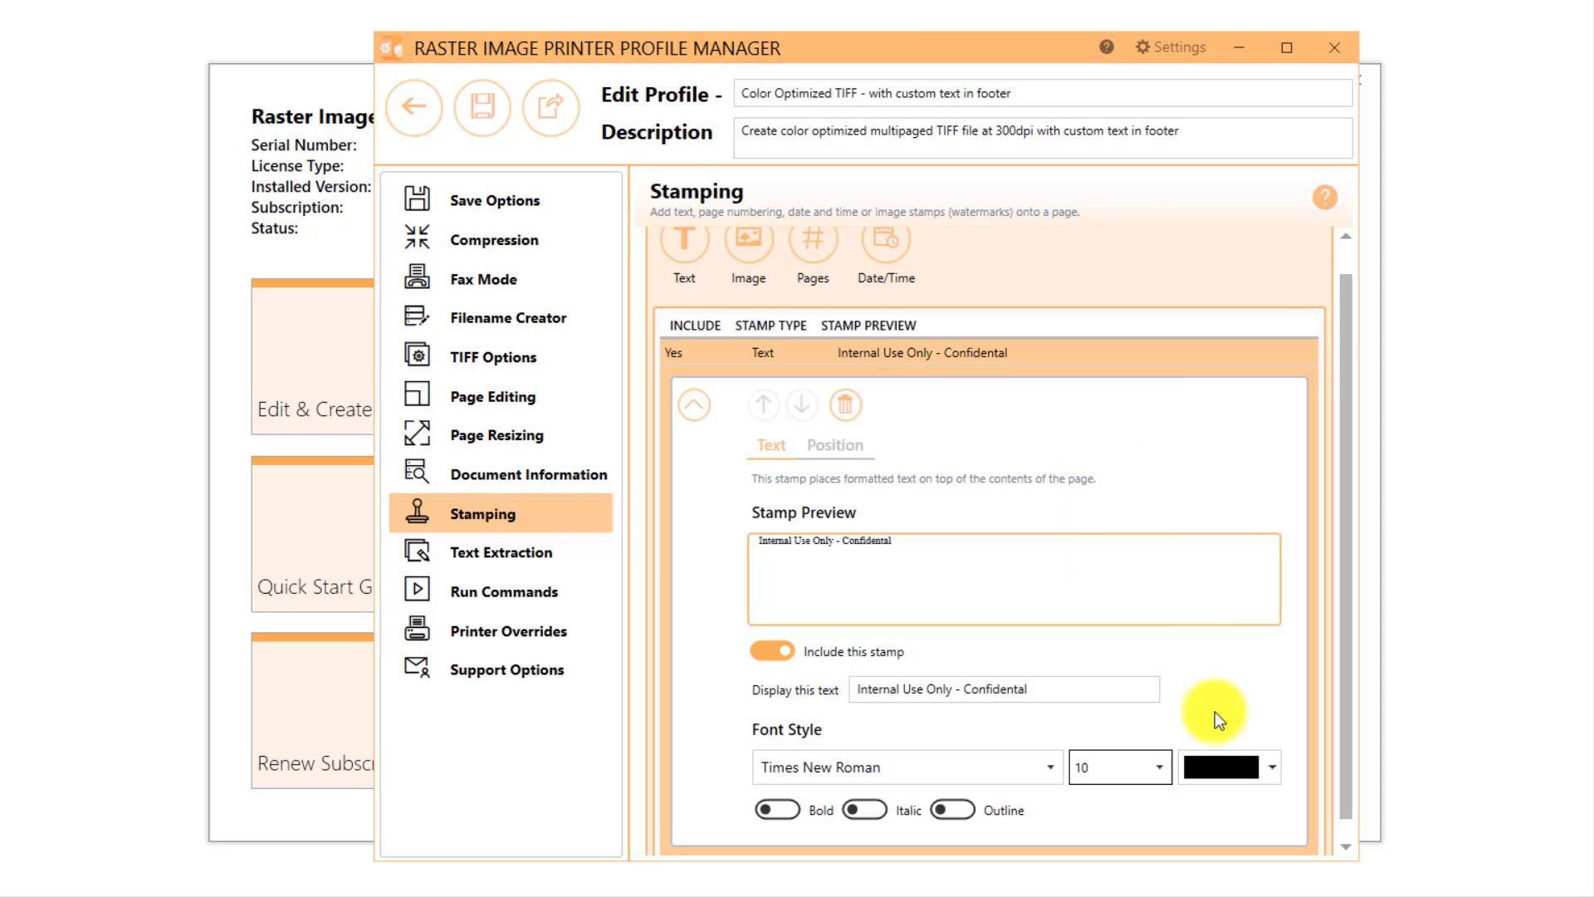
left_click(1271, 766)
left_click(1117, 709)
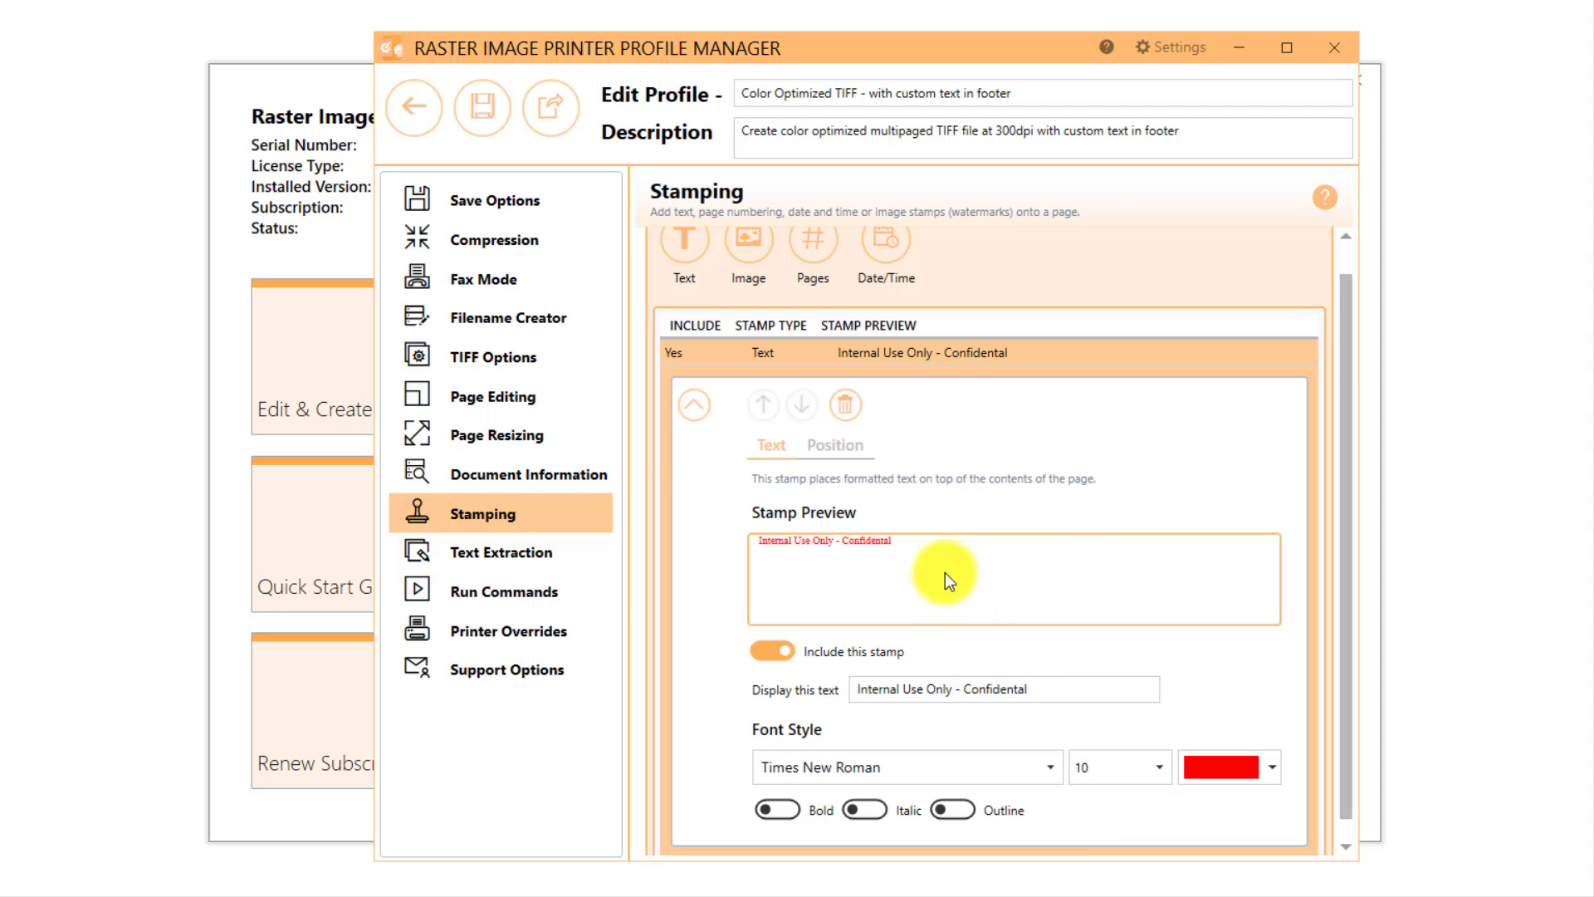
Step: Position the stamp horizontally centred and vertically aligned to the bottom of the page, included on All Pages
left_click(860, 455)
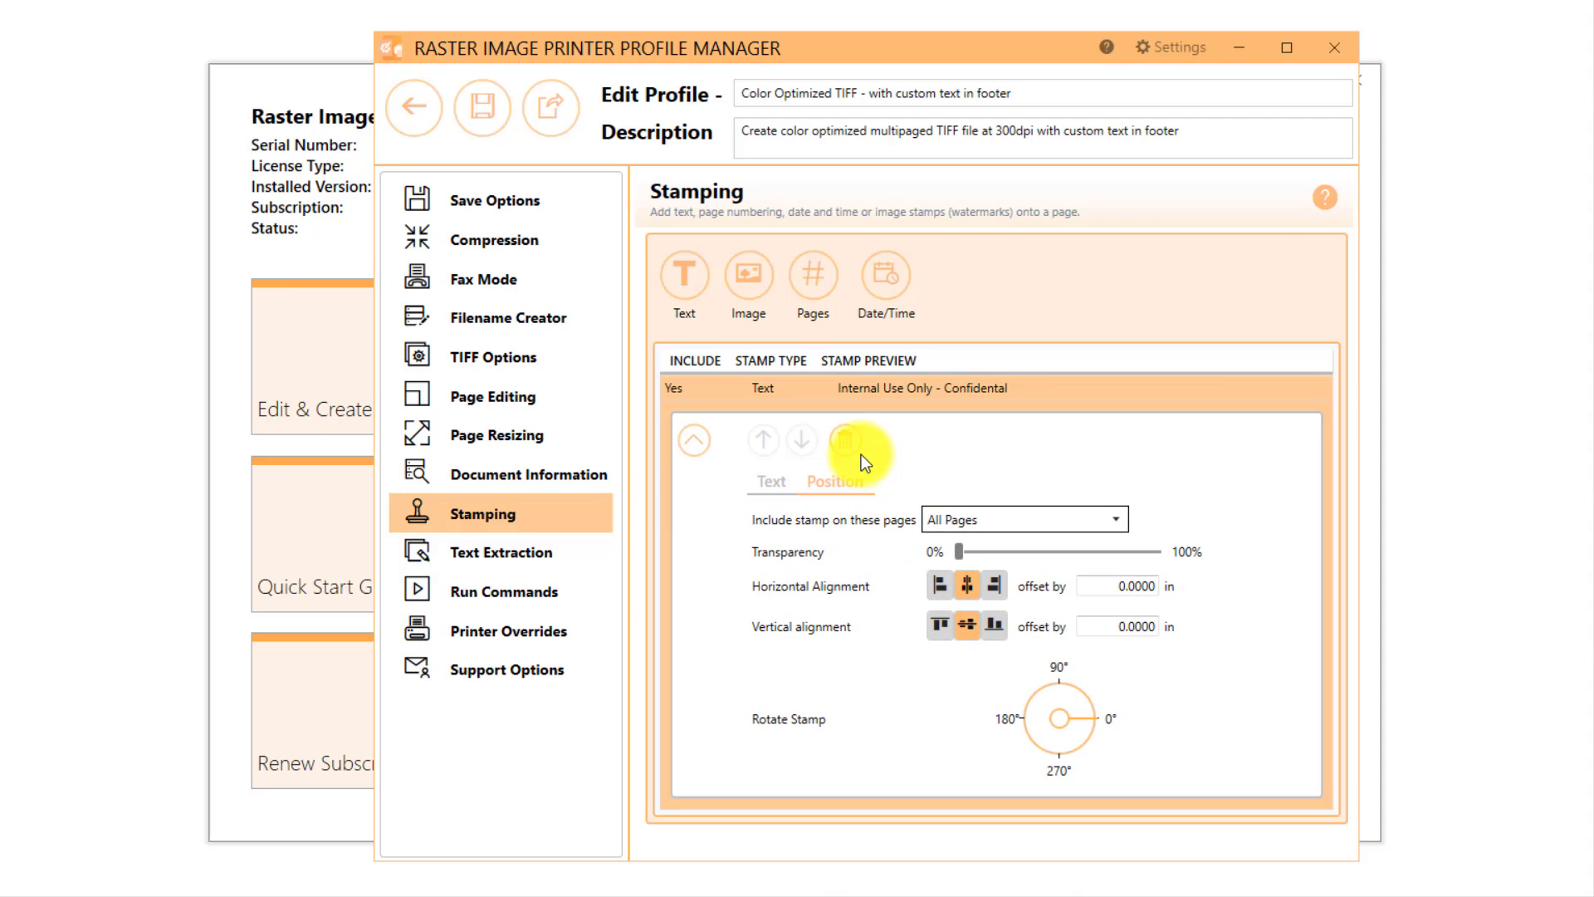
left_click(971, 588)
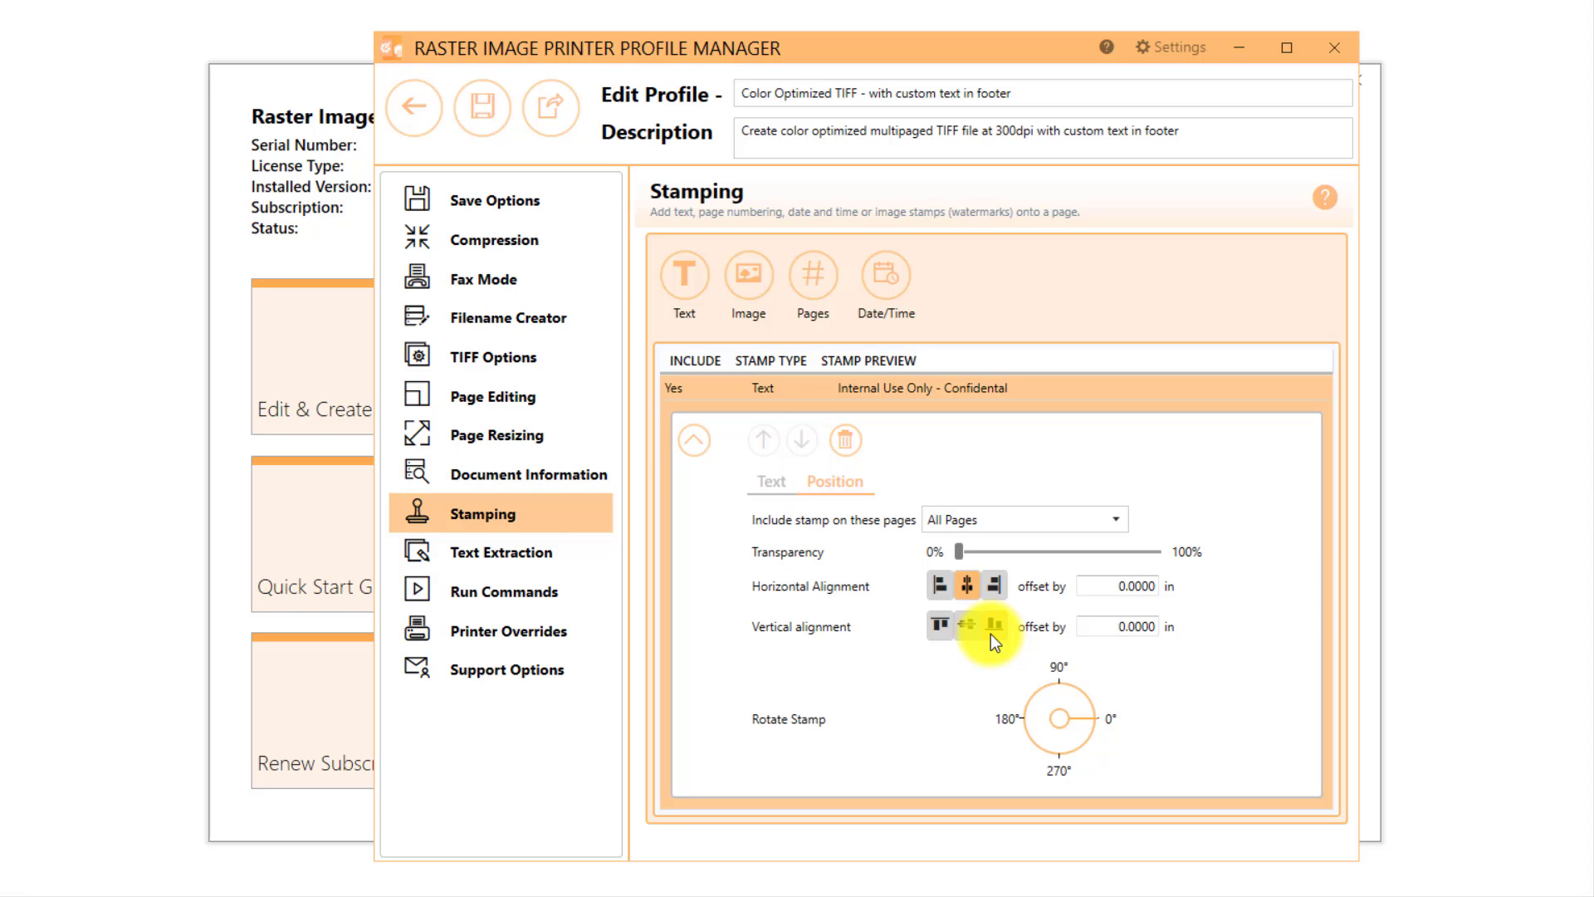
left_click(1122, 529)
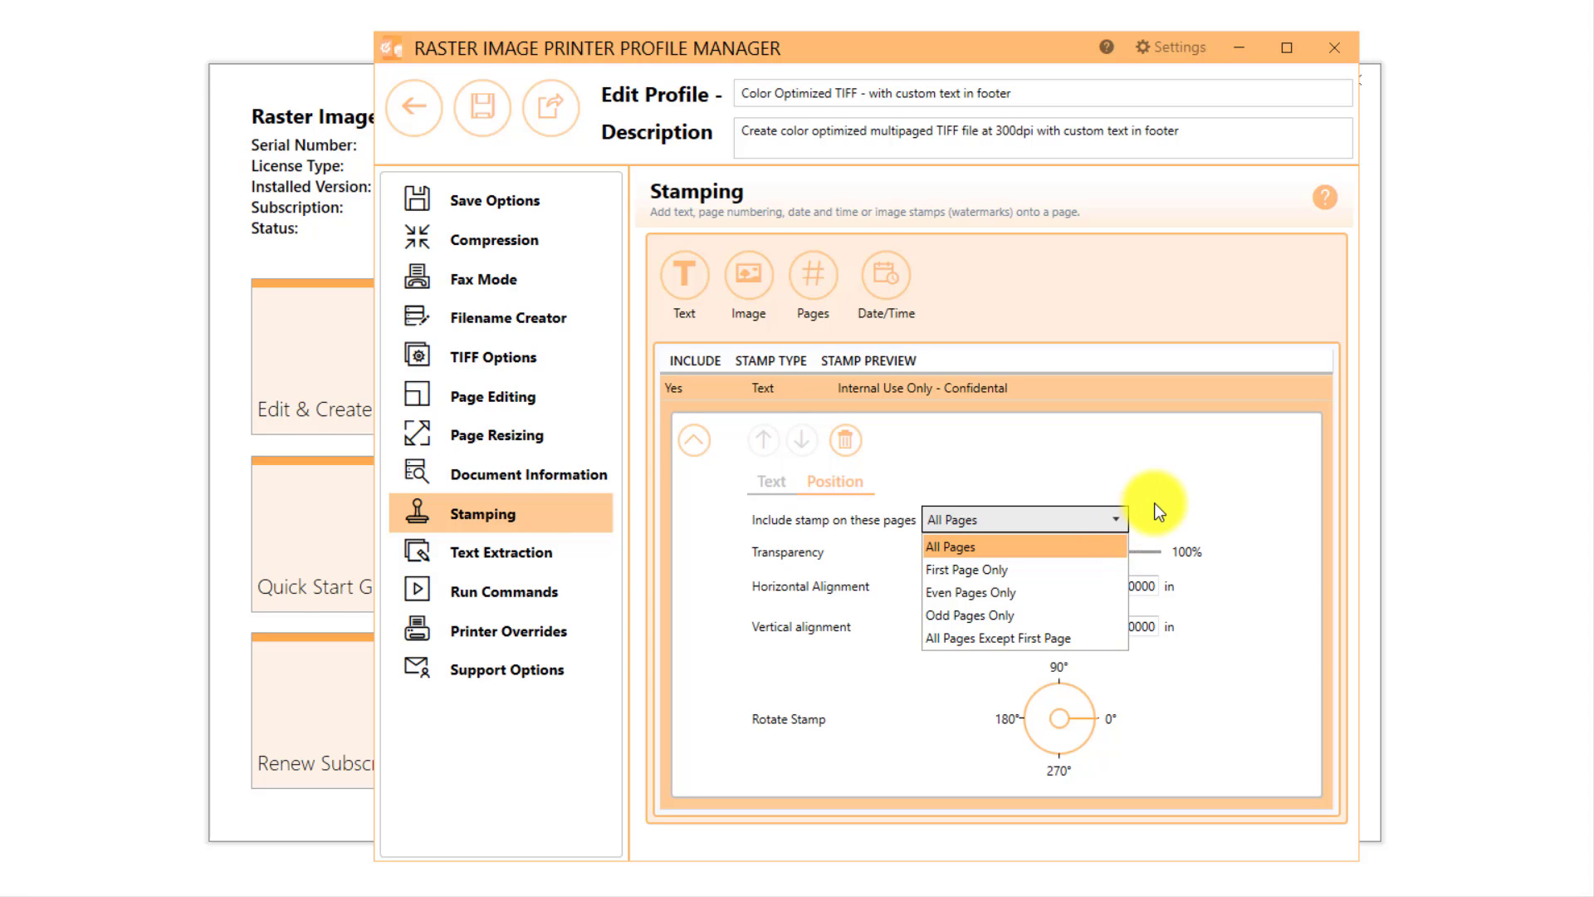
left_click(1168, 481)
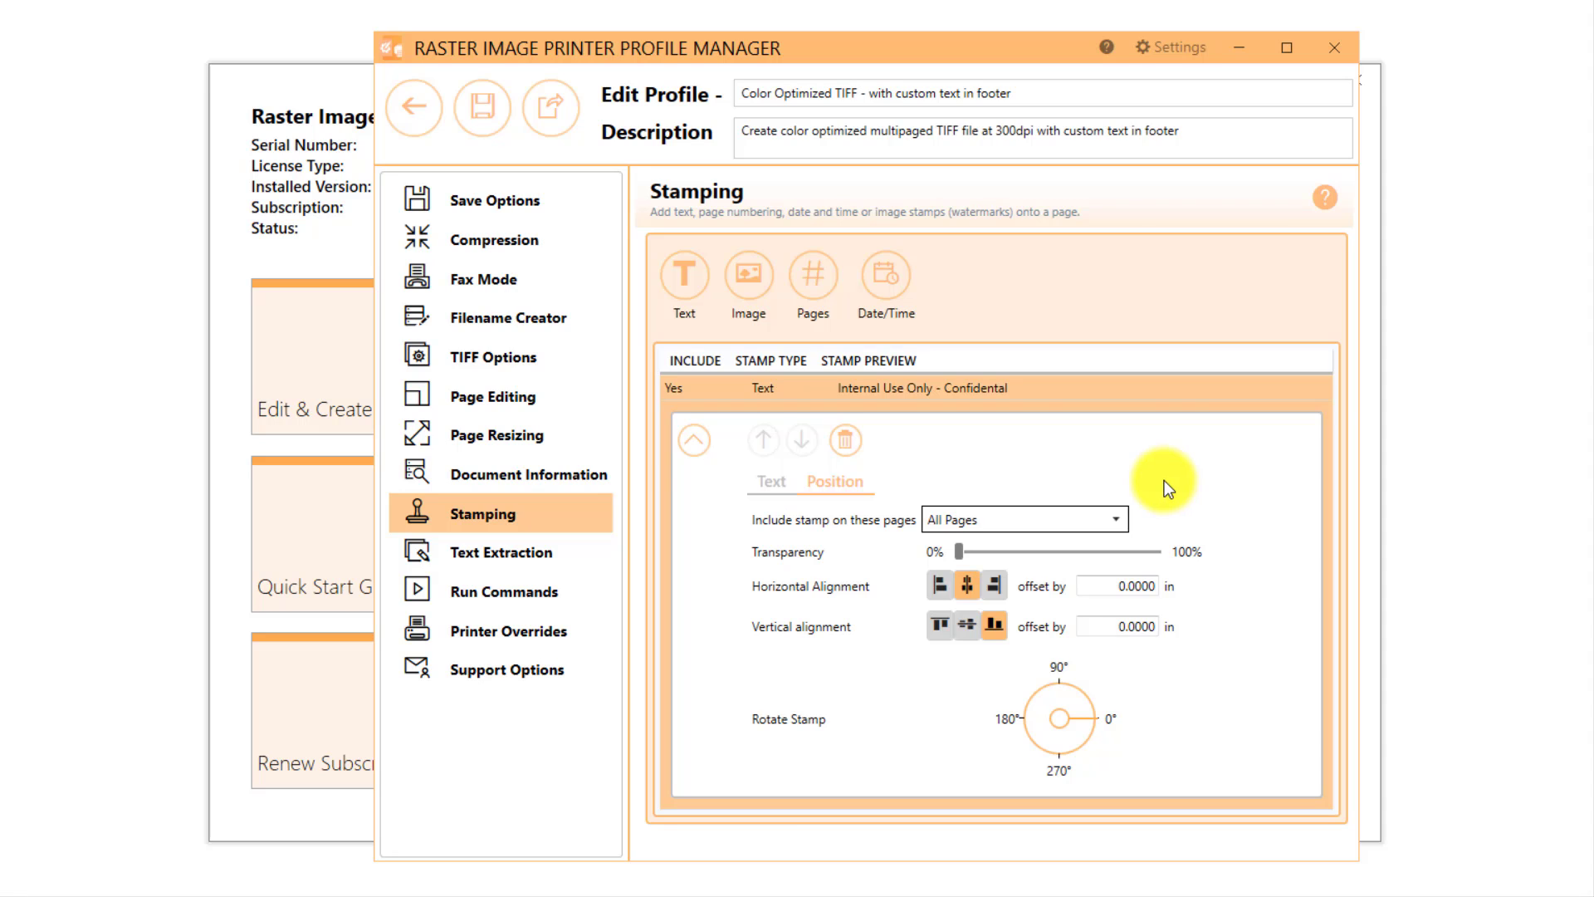
Step: Try a custom white page border (#FFFFFFFF) with a 1 in bottom margin in the page resizing settings
left_click(590, 440)
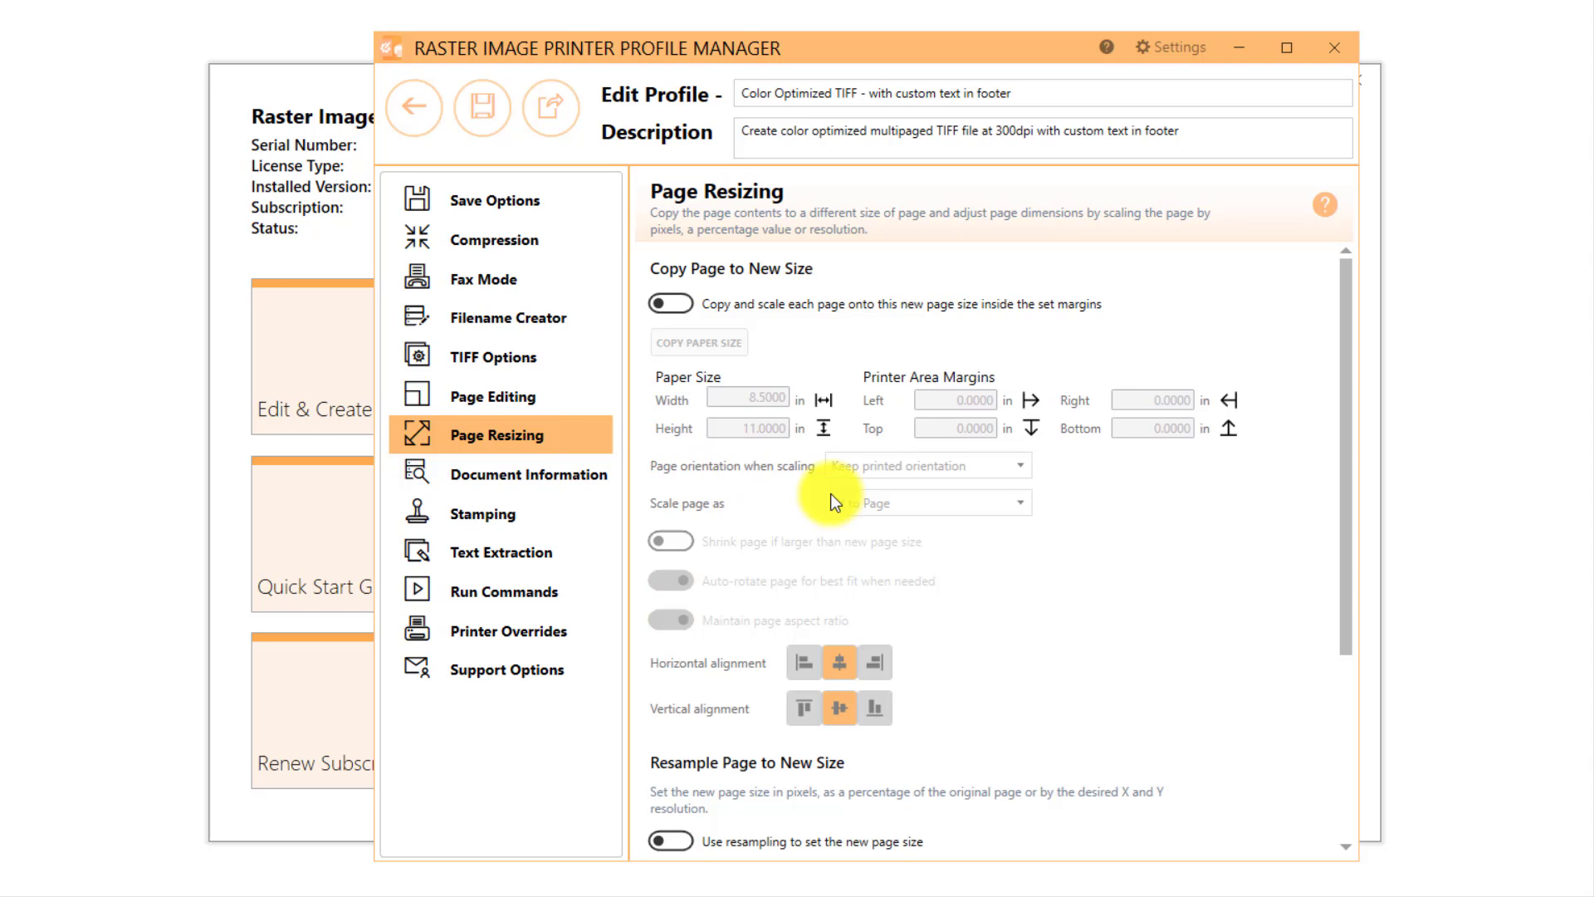
scroll(1072, 580, "down", 10)
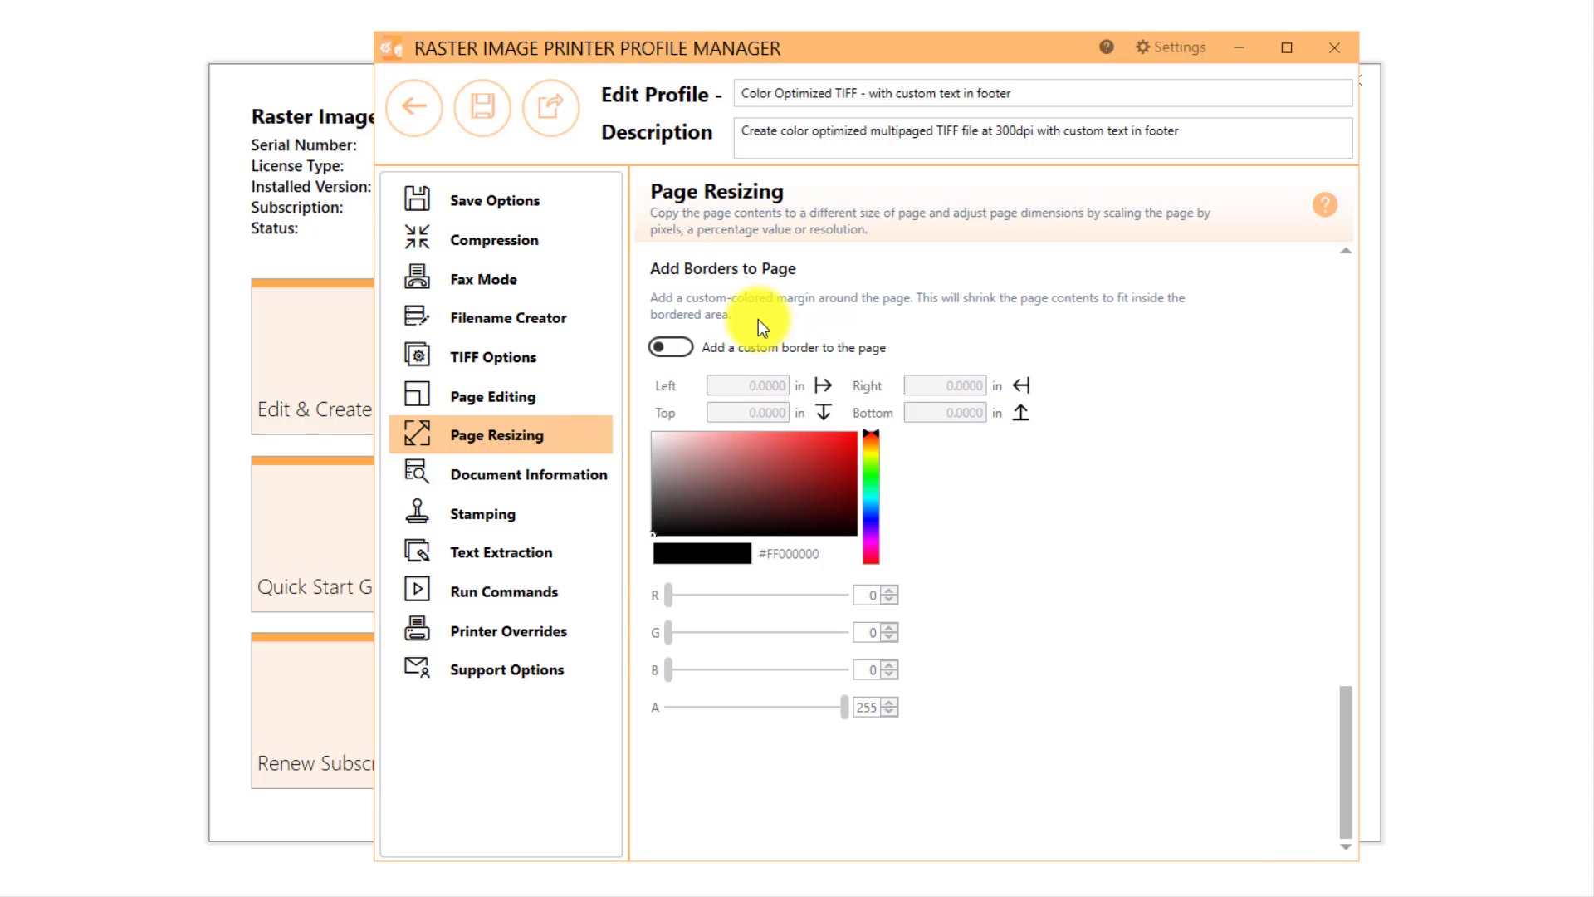
left_click(679, 348)
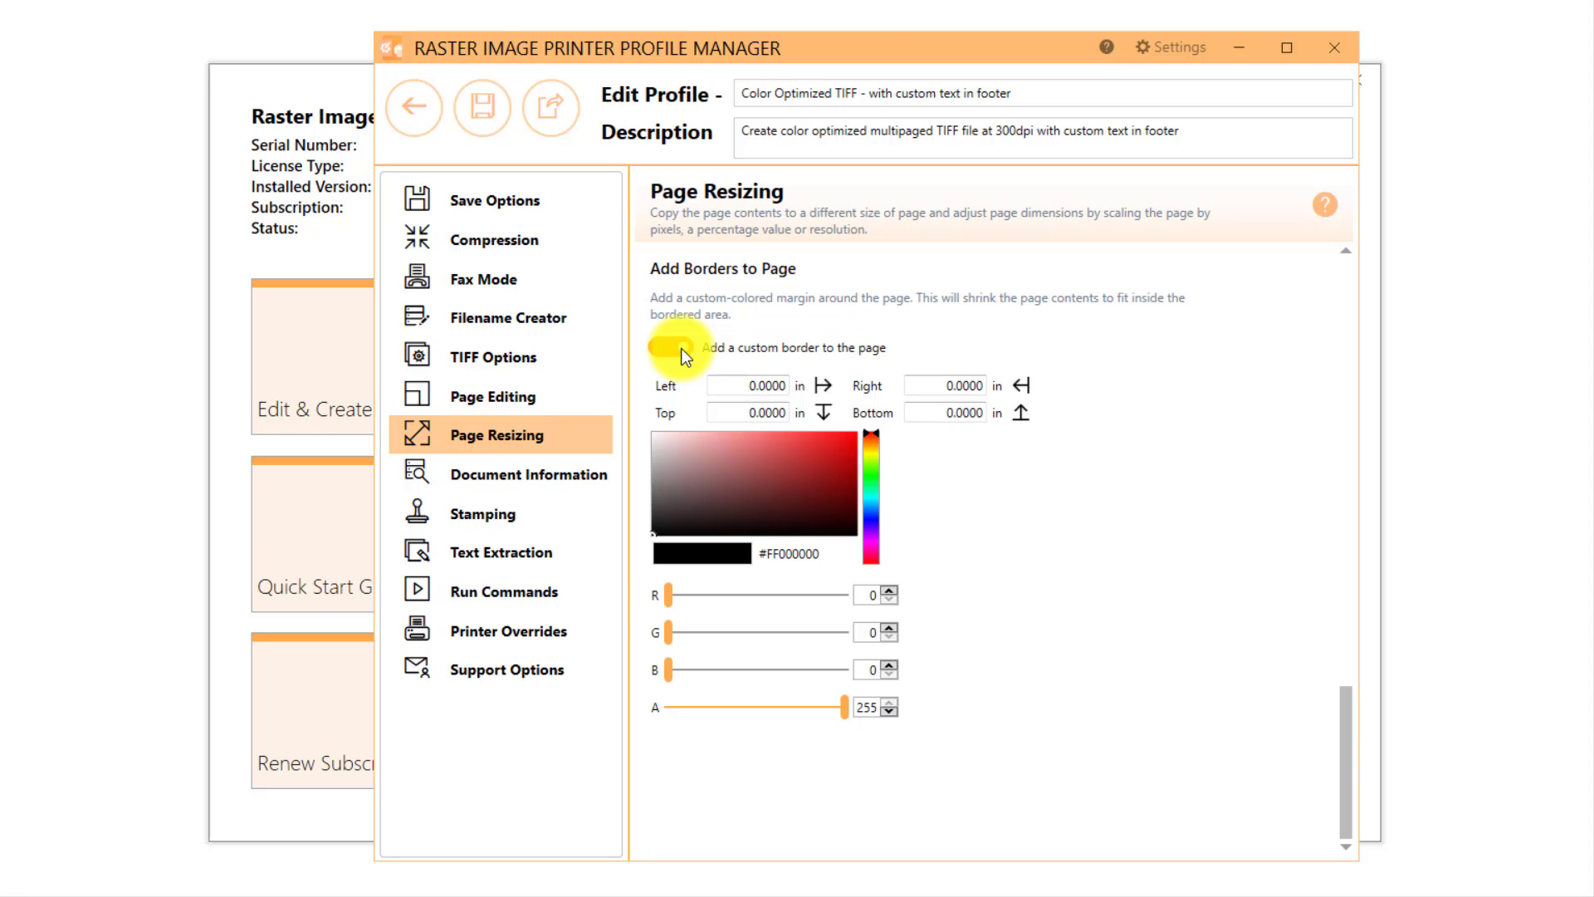
left_click(941, 414)
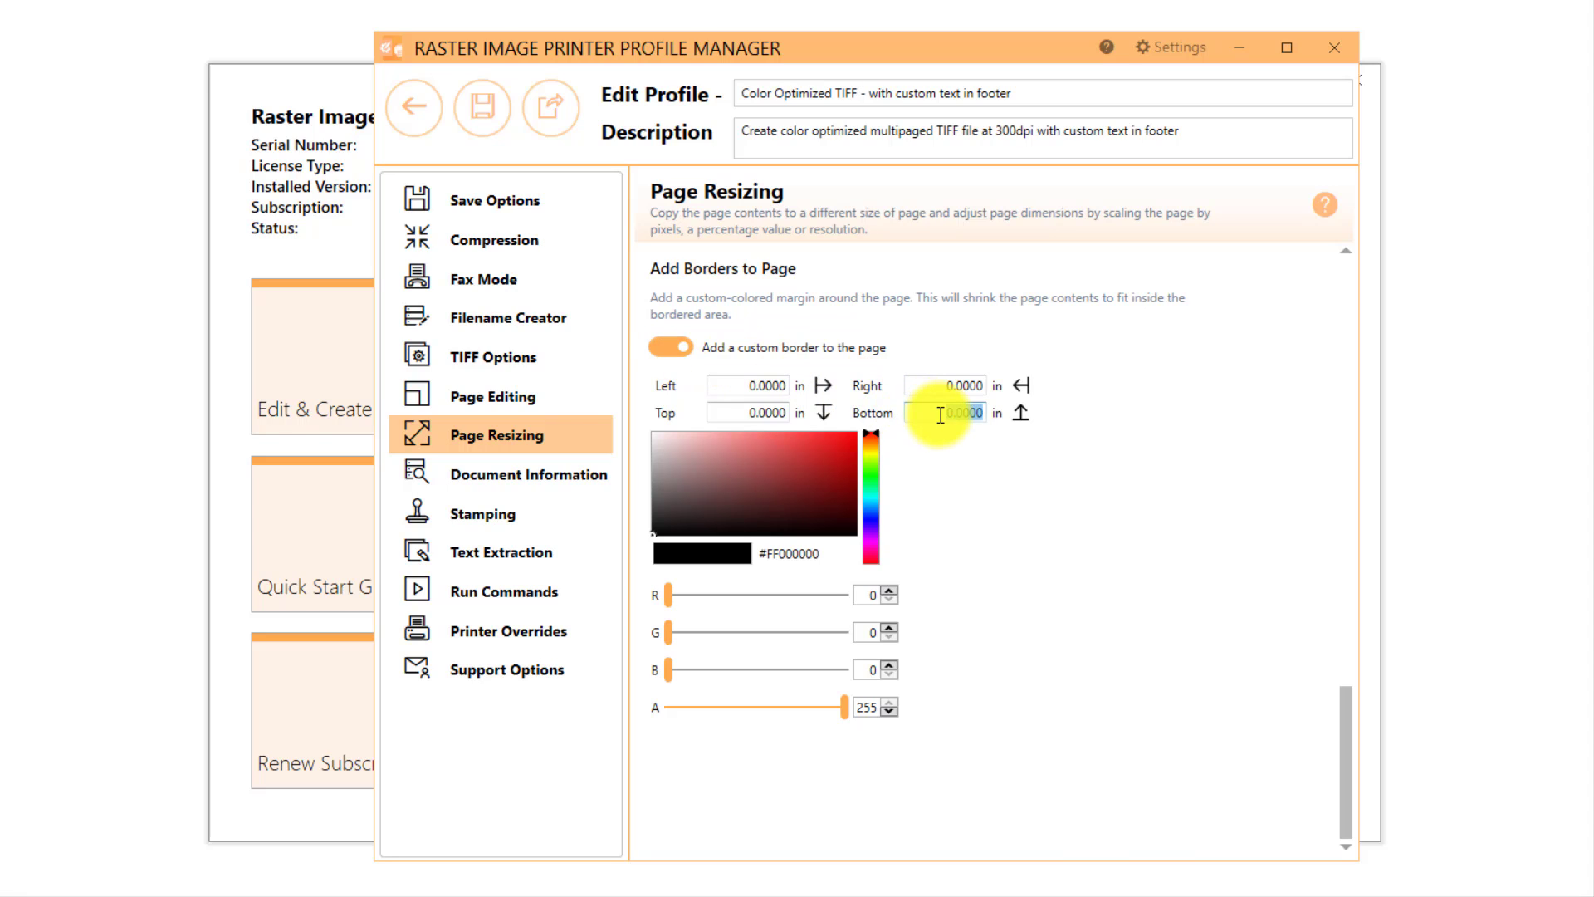
type("1")
left_click(1031, 475)
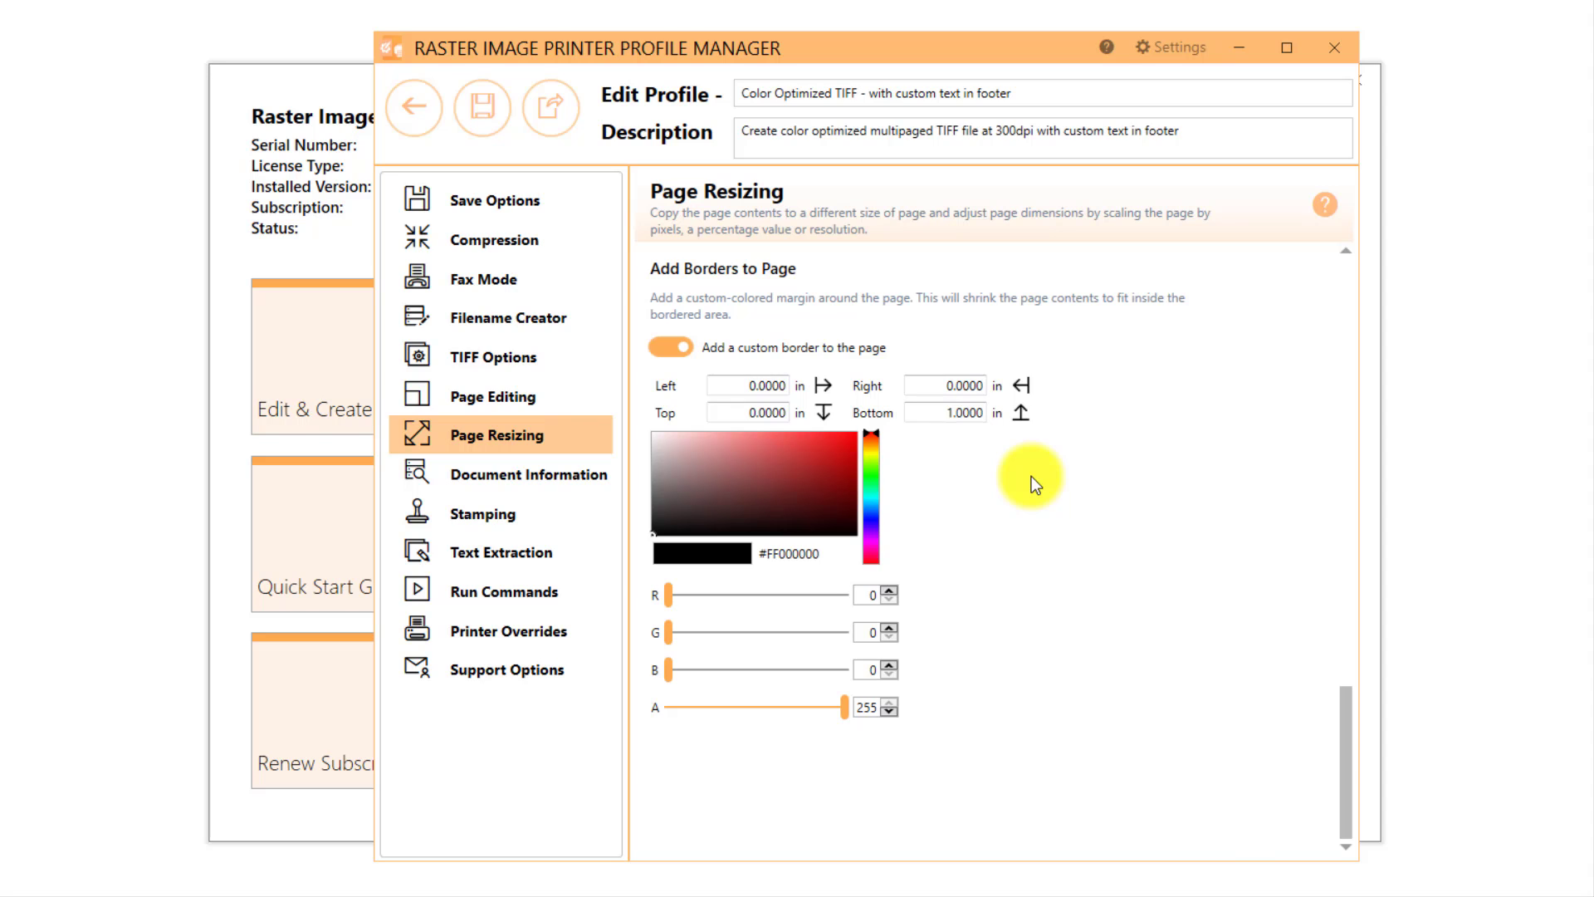
left_click_drag(654, 535, 637, 425)
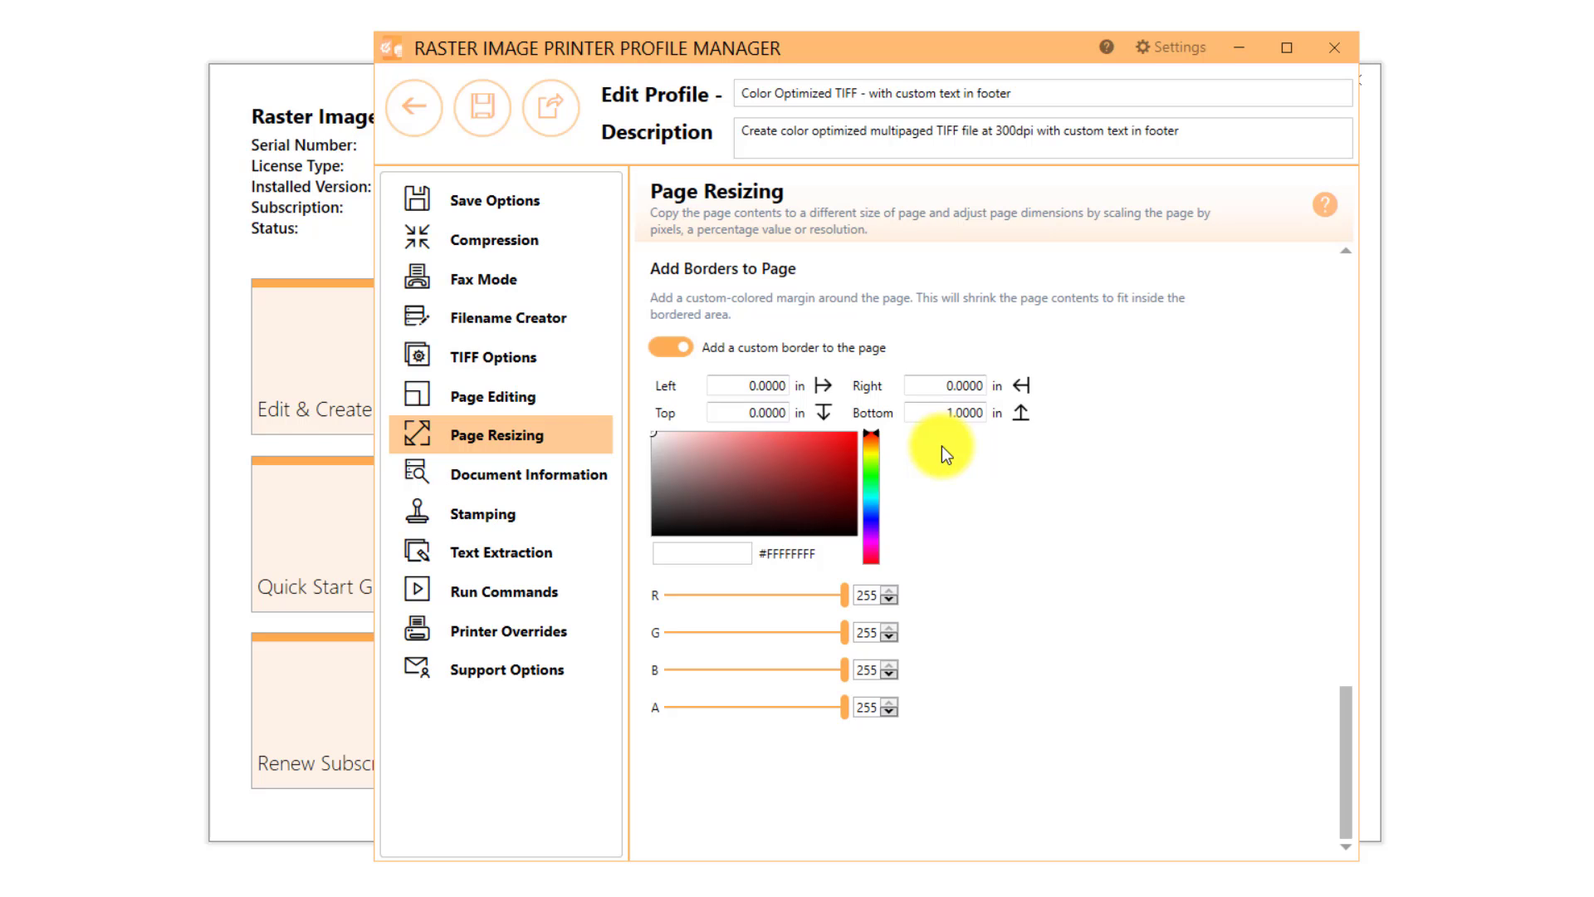
left_click(674, 347)
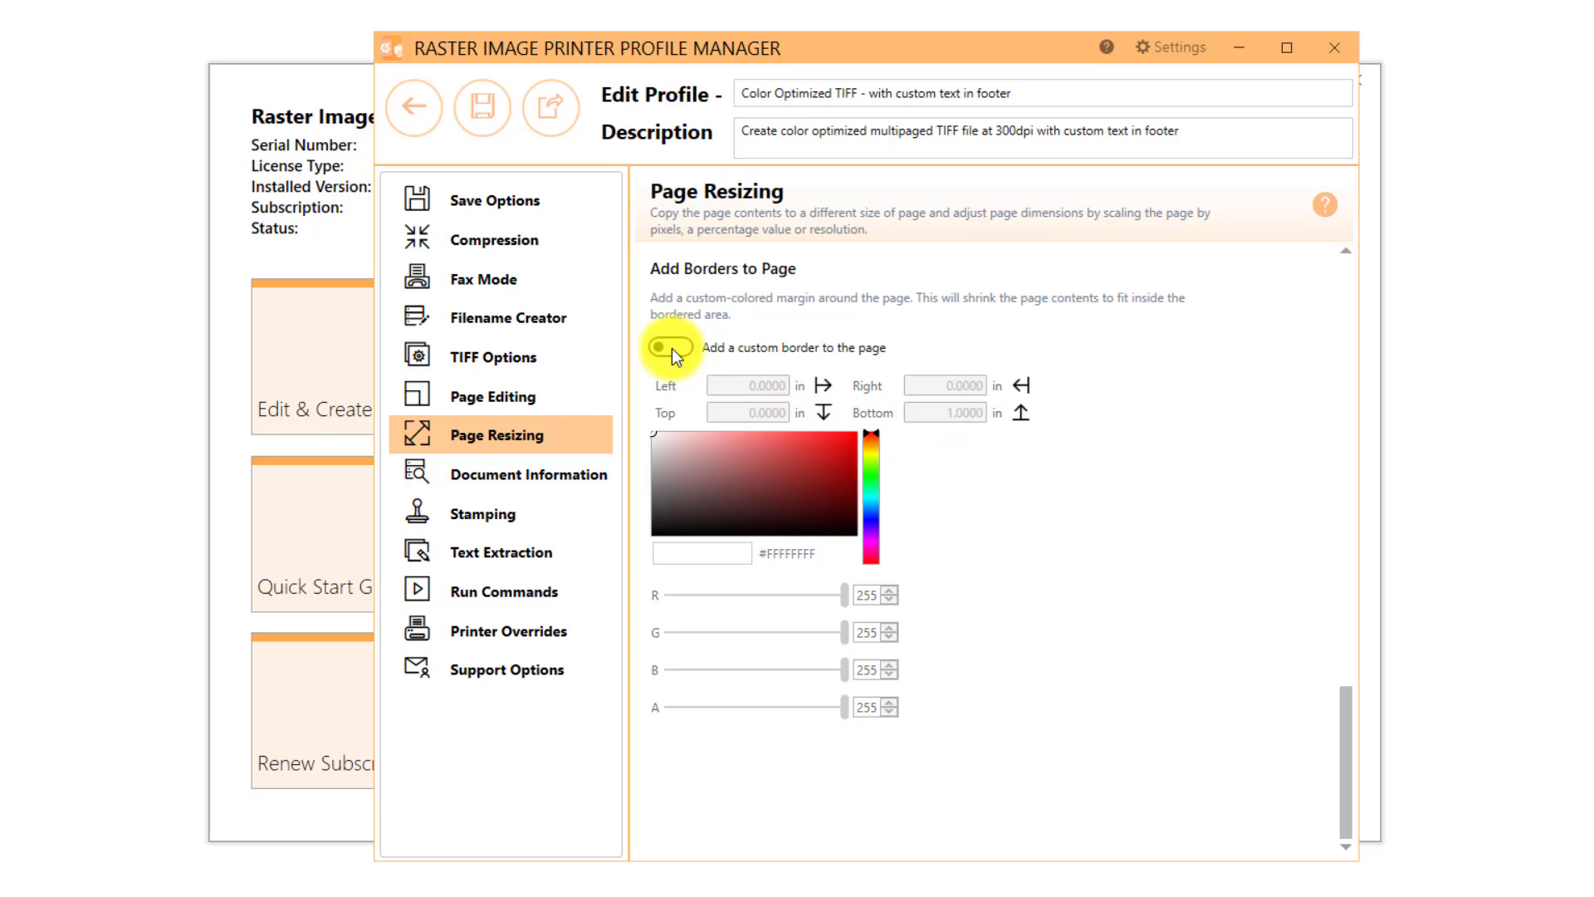
Step: Save the customised TIFF profile and close the profile manager
left_click(484, 126)
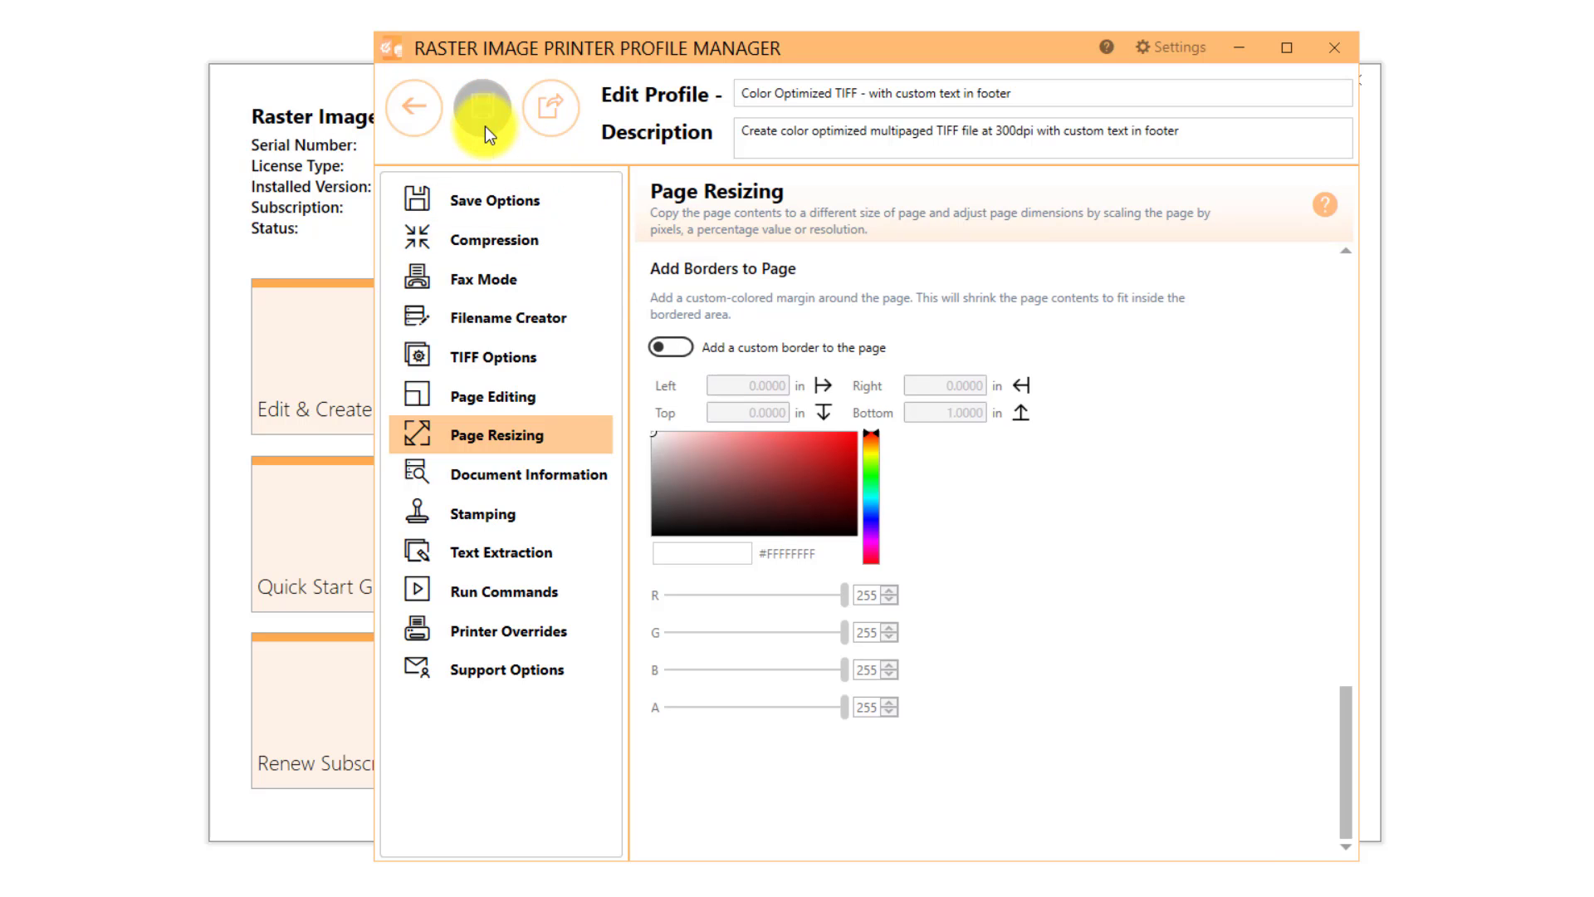
left_click(431, 121)
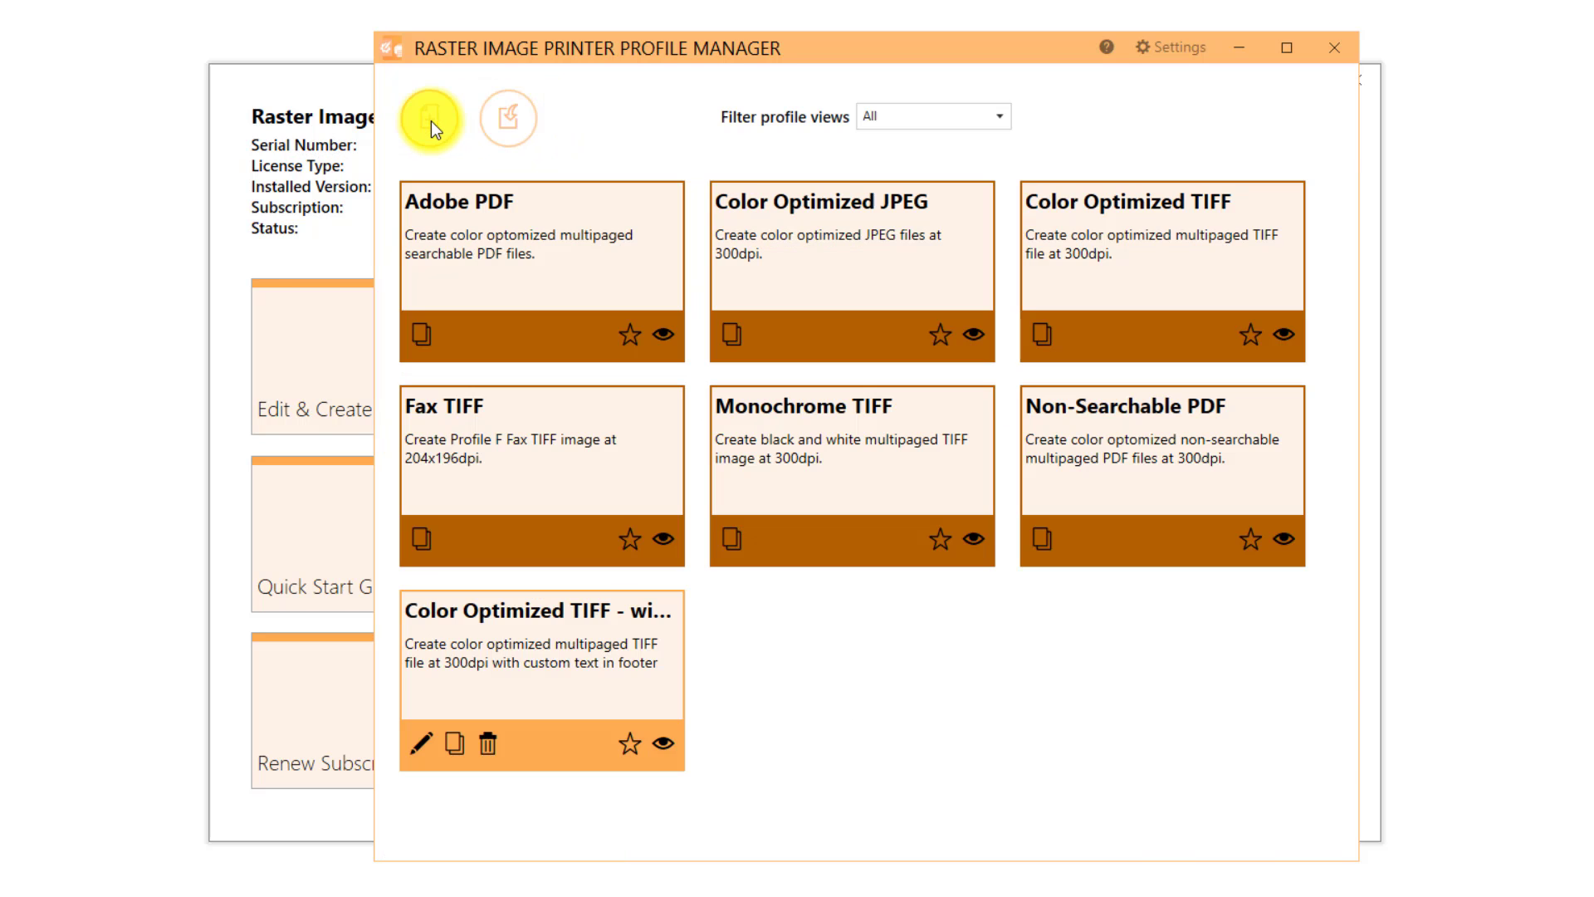
left_click(1331, 48)
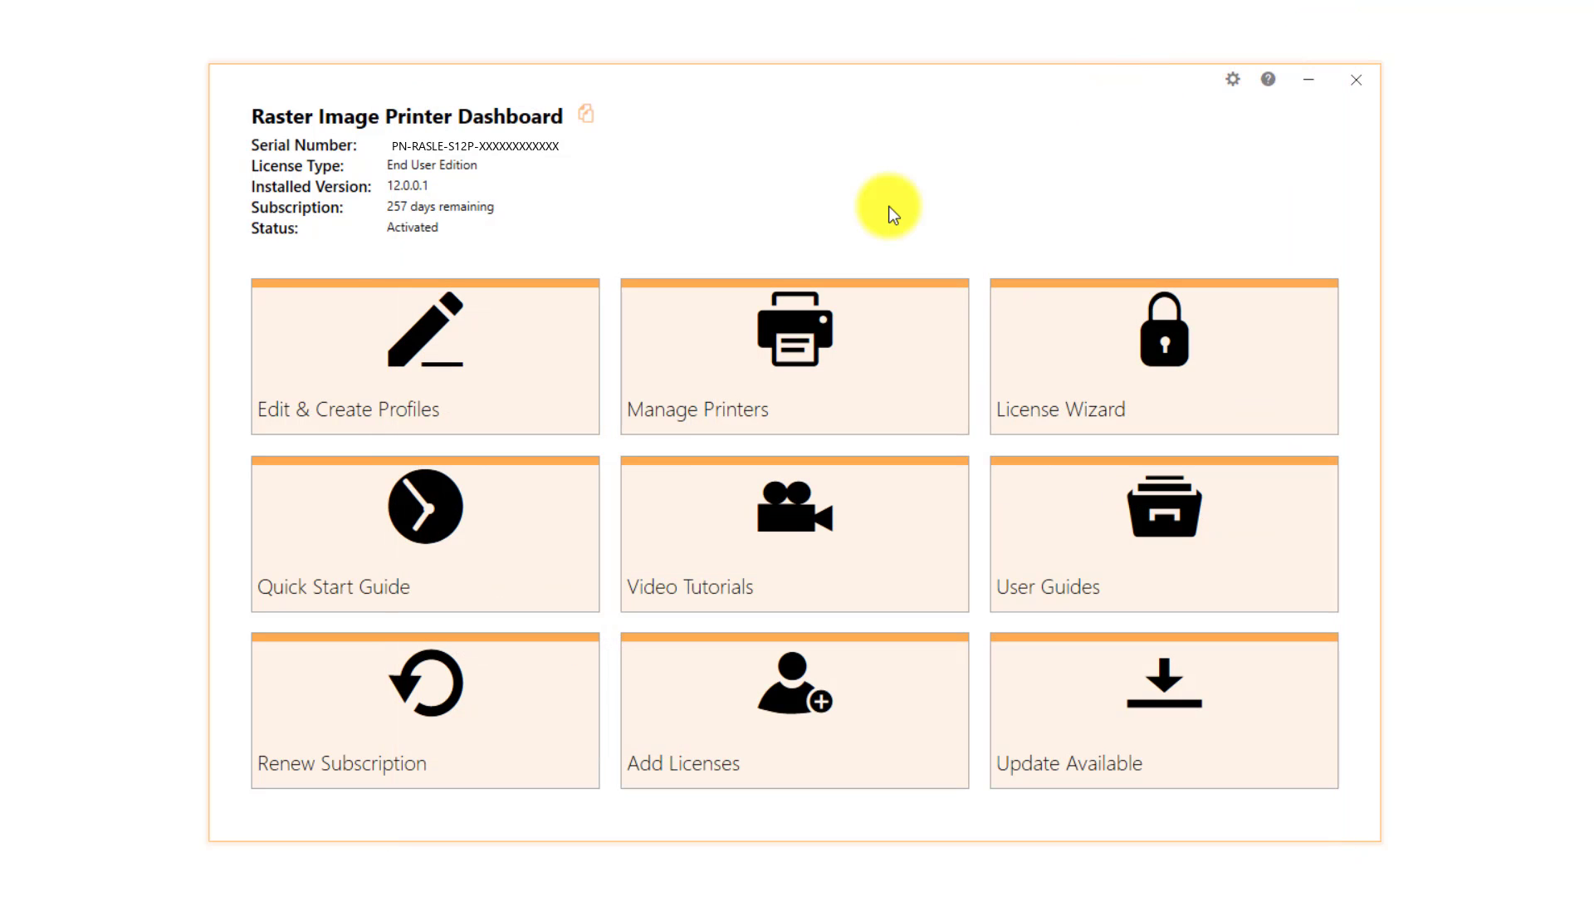
Step: Assign the "Color Optimized TIFF - with custom text in footer" profile to Raster Image Printer 12, save it and close the dashboard
left_click(894, 321)
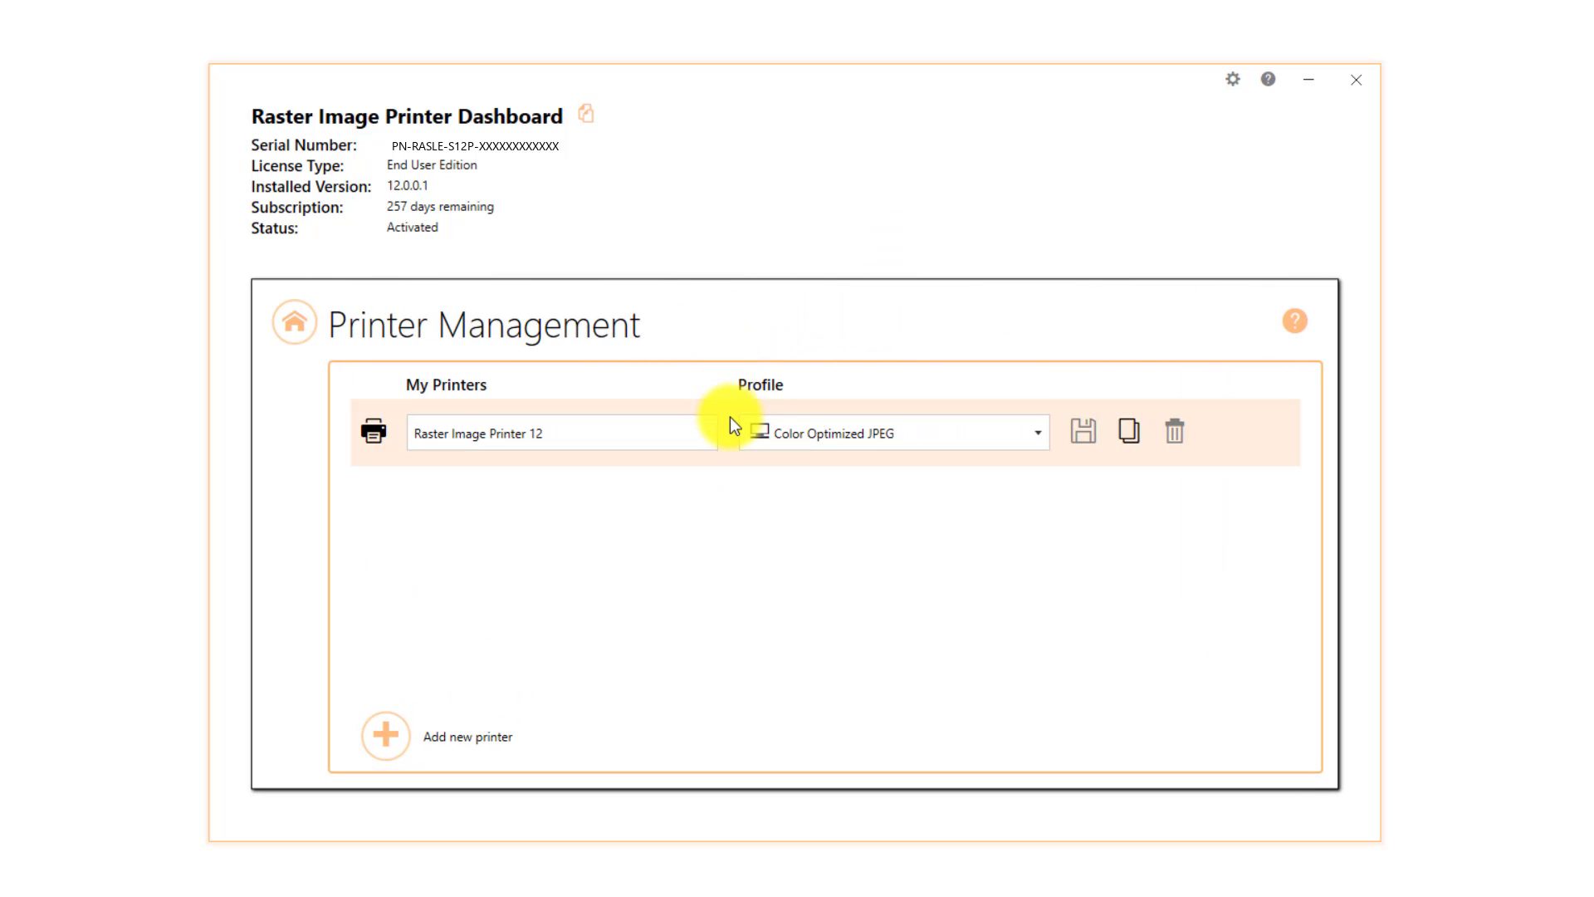
left_click(1043, 430)
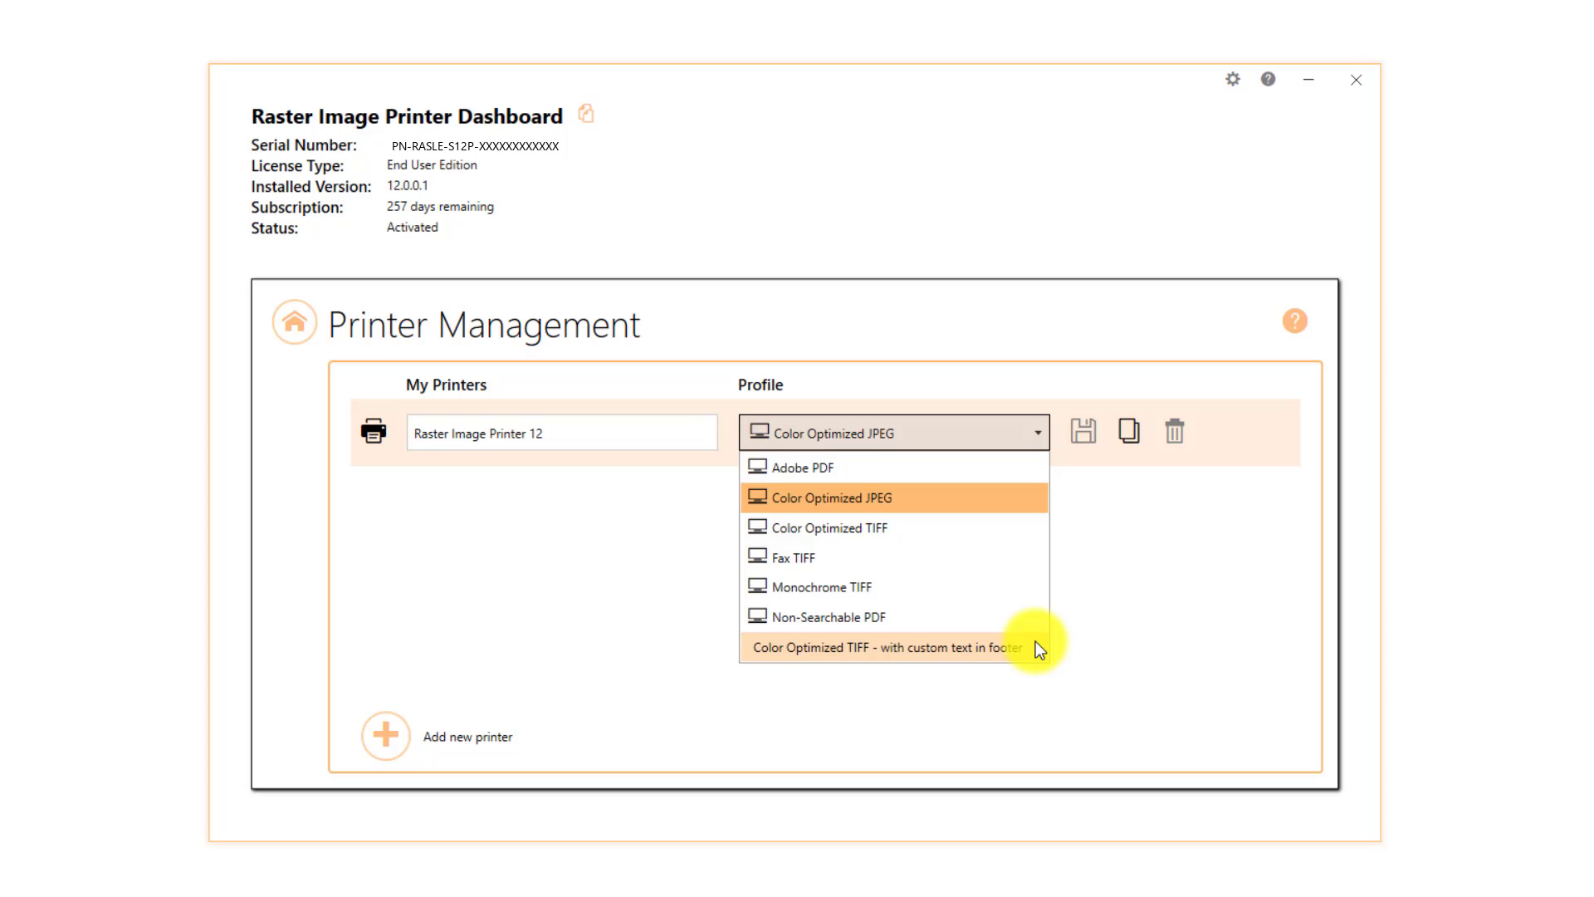
left_click(1038, 649)
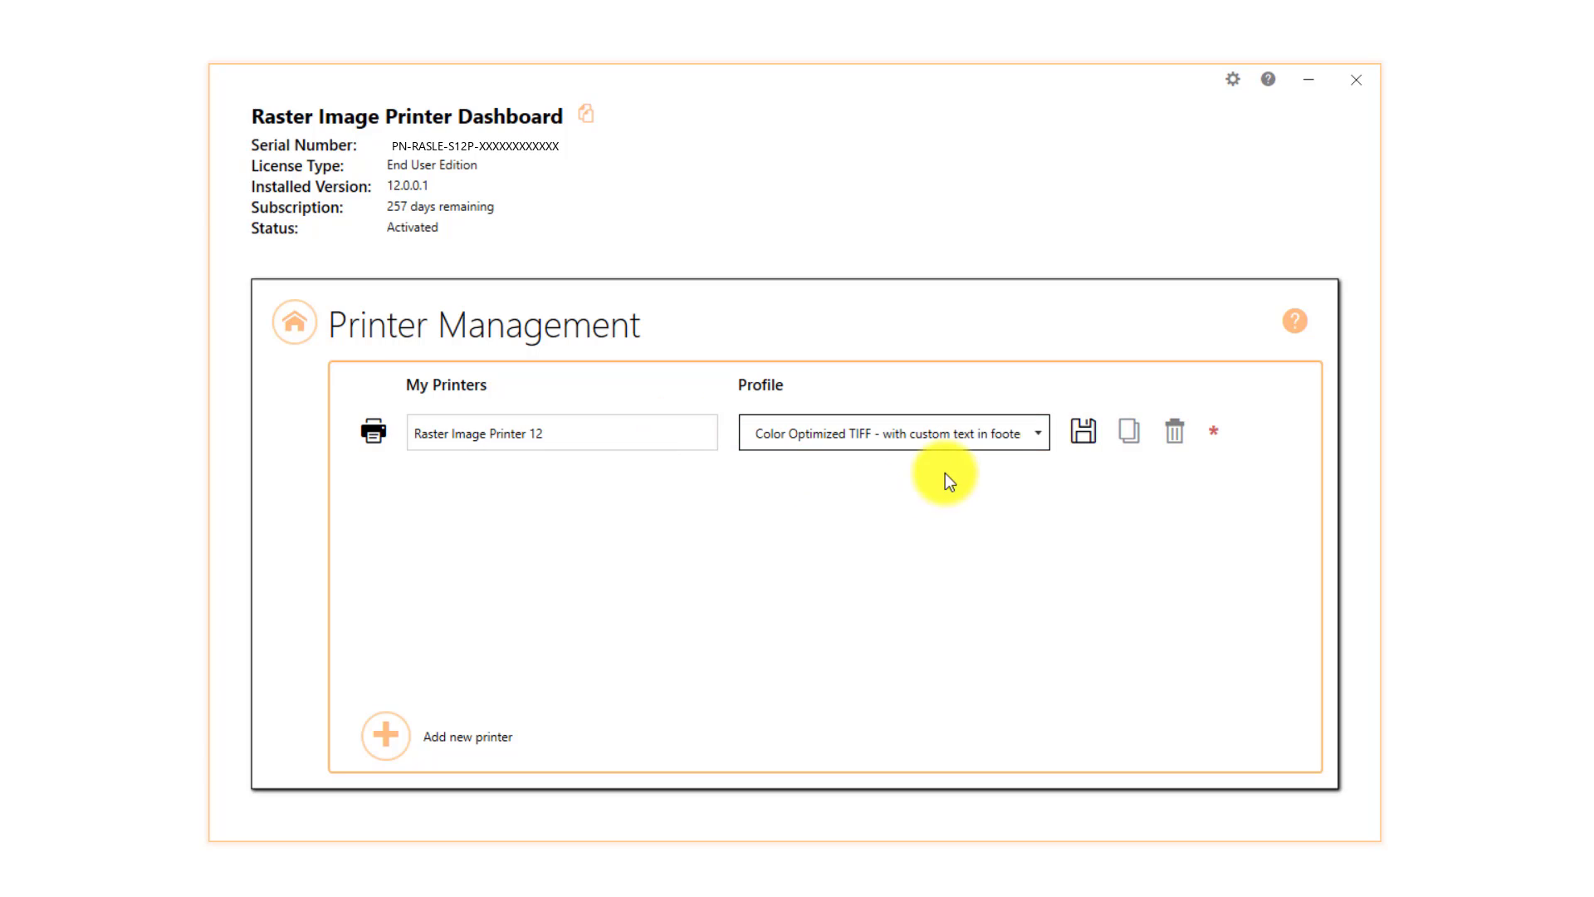
left_click(1084, 432)
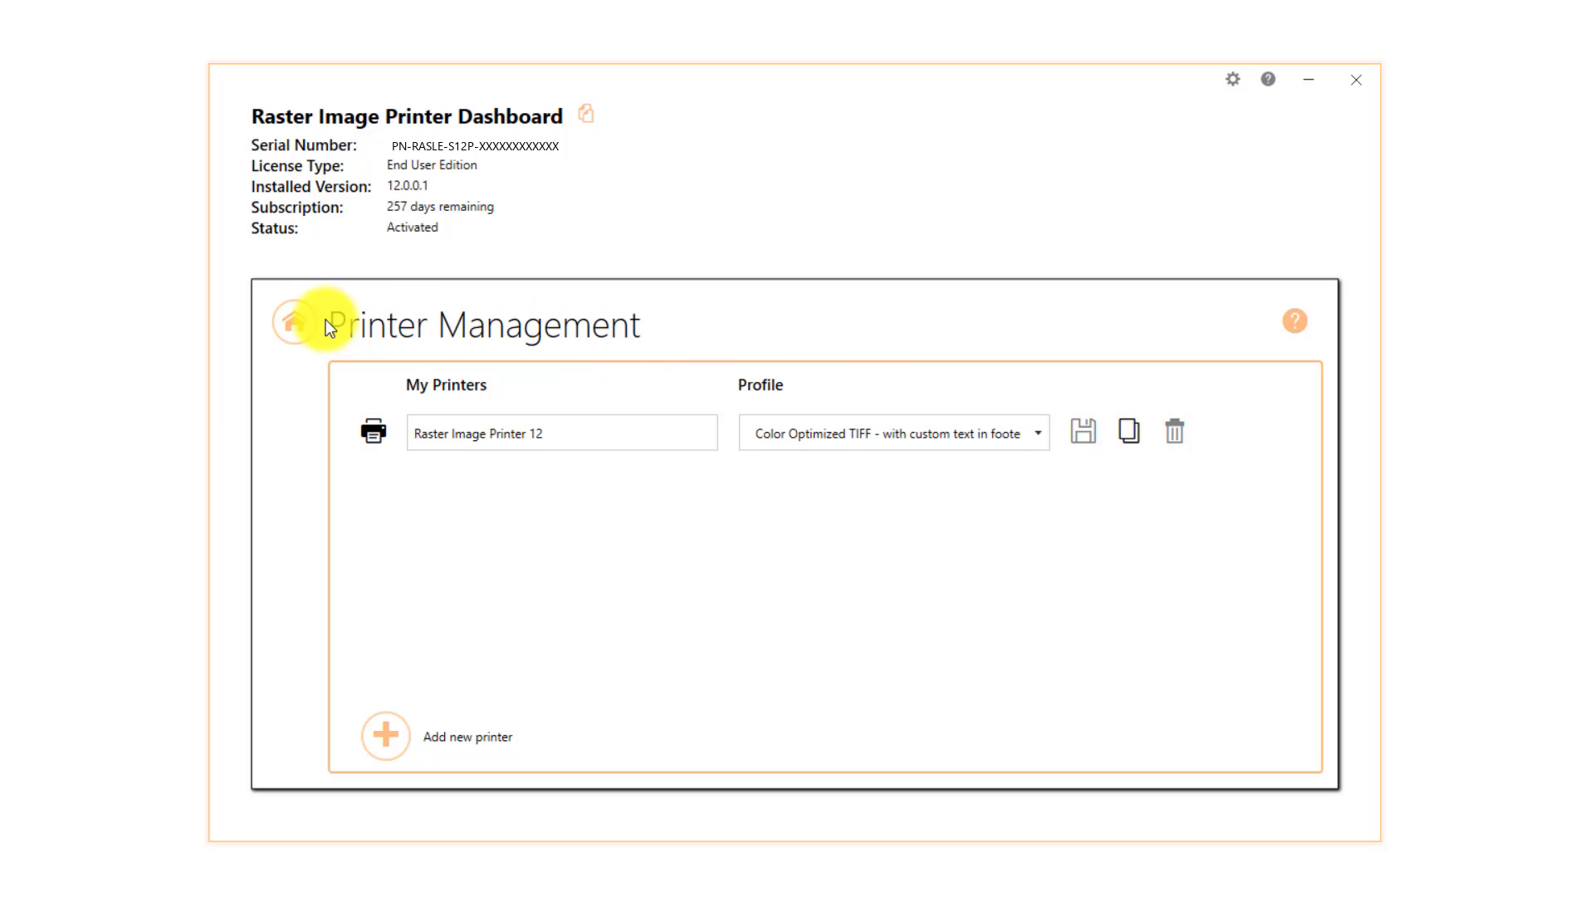
left_click(297, 334)
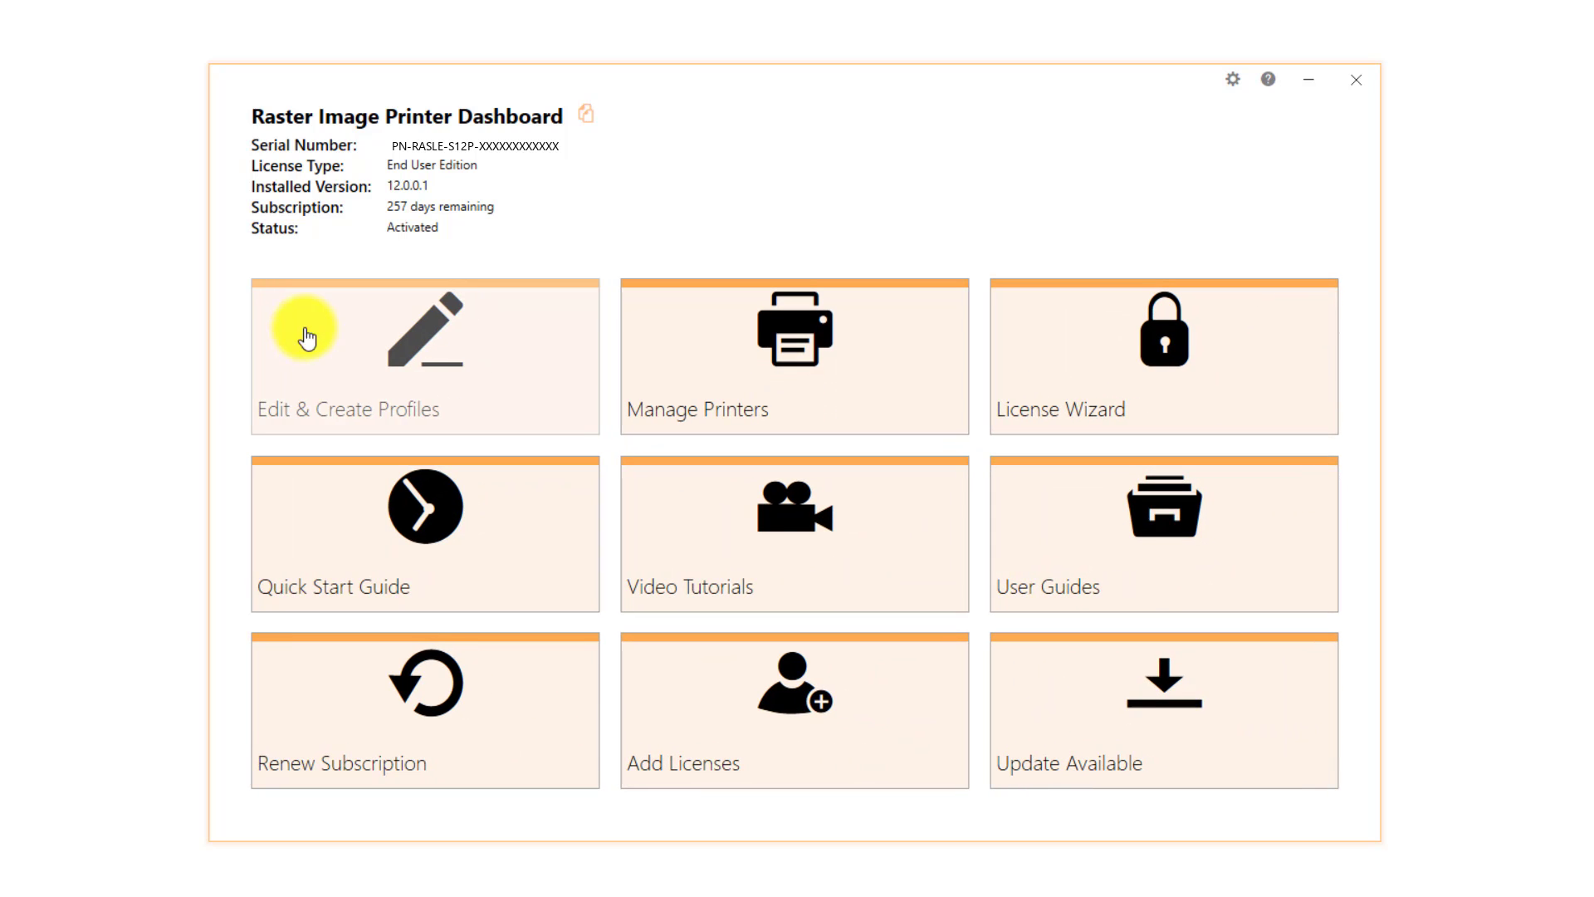
left_click(1348, 86)
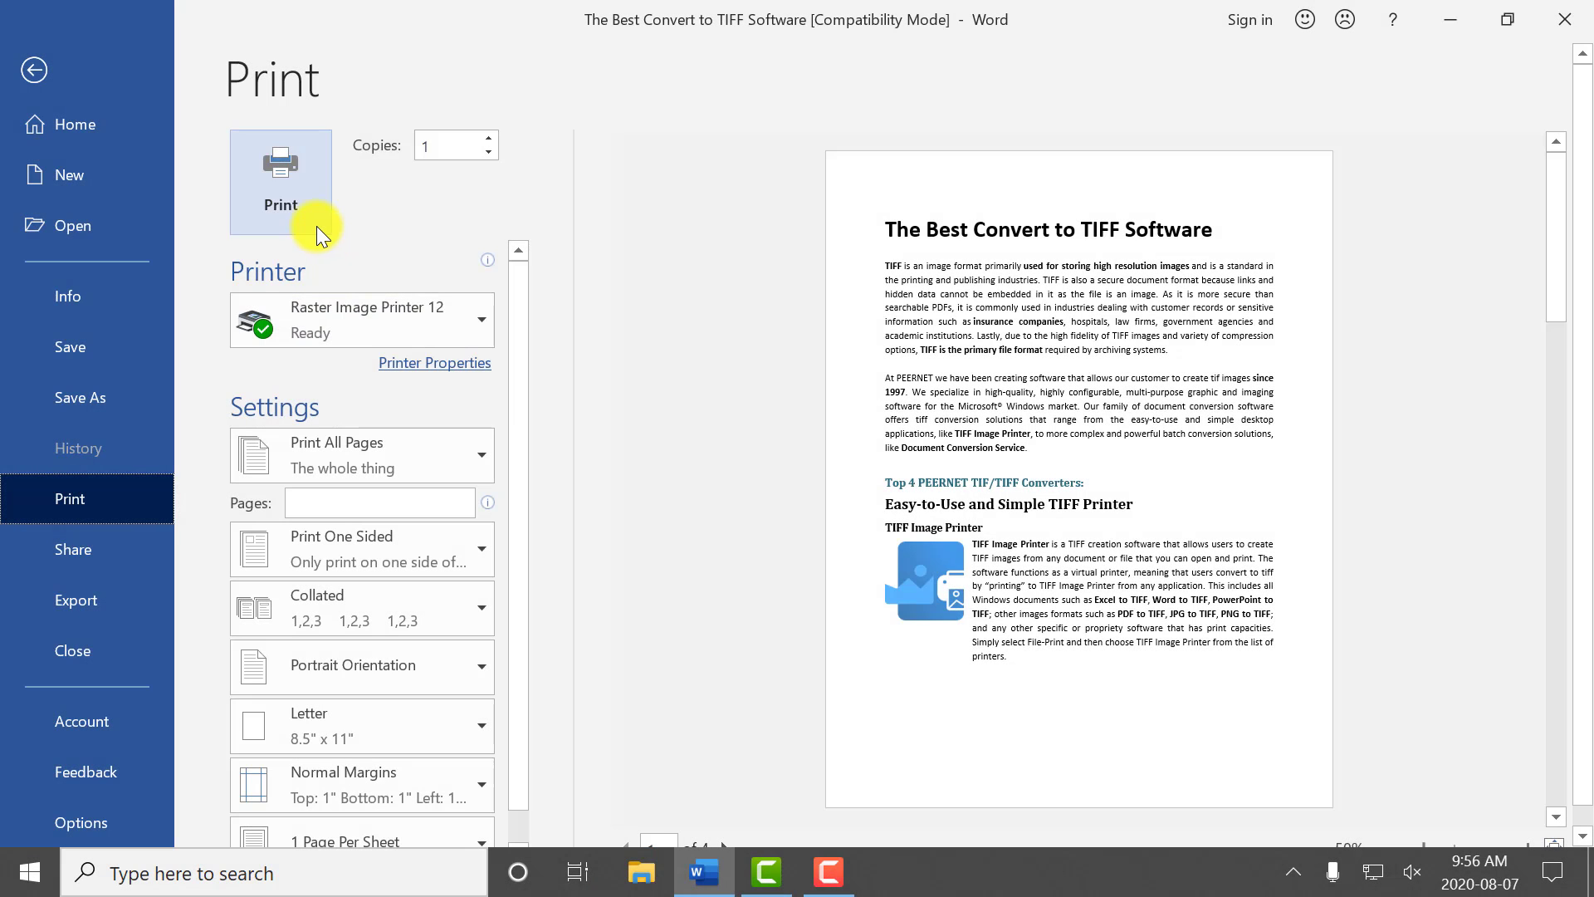
Step: Print the Word document to Raster Image Printer 12, saved as "The Best Convert to TIFF Software", and page through the resulting TIFF
left_click(317, 225)
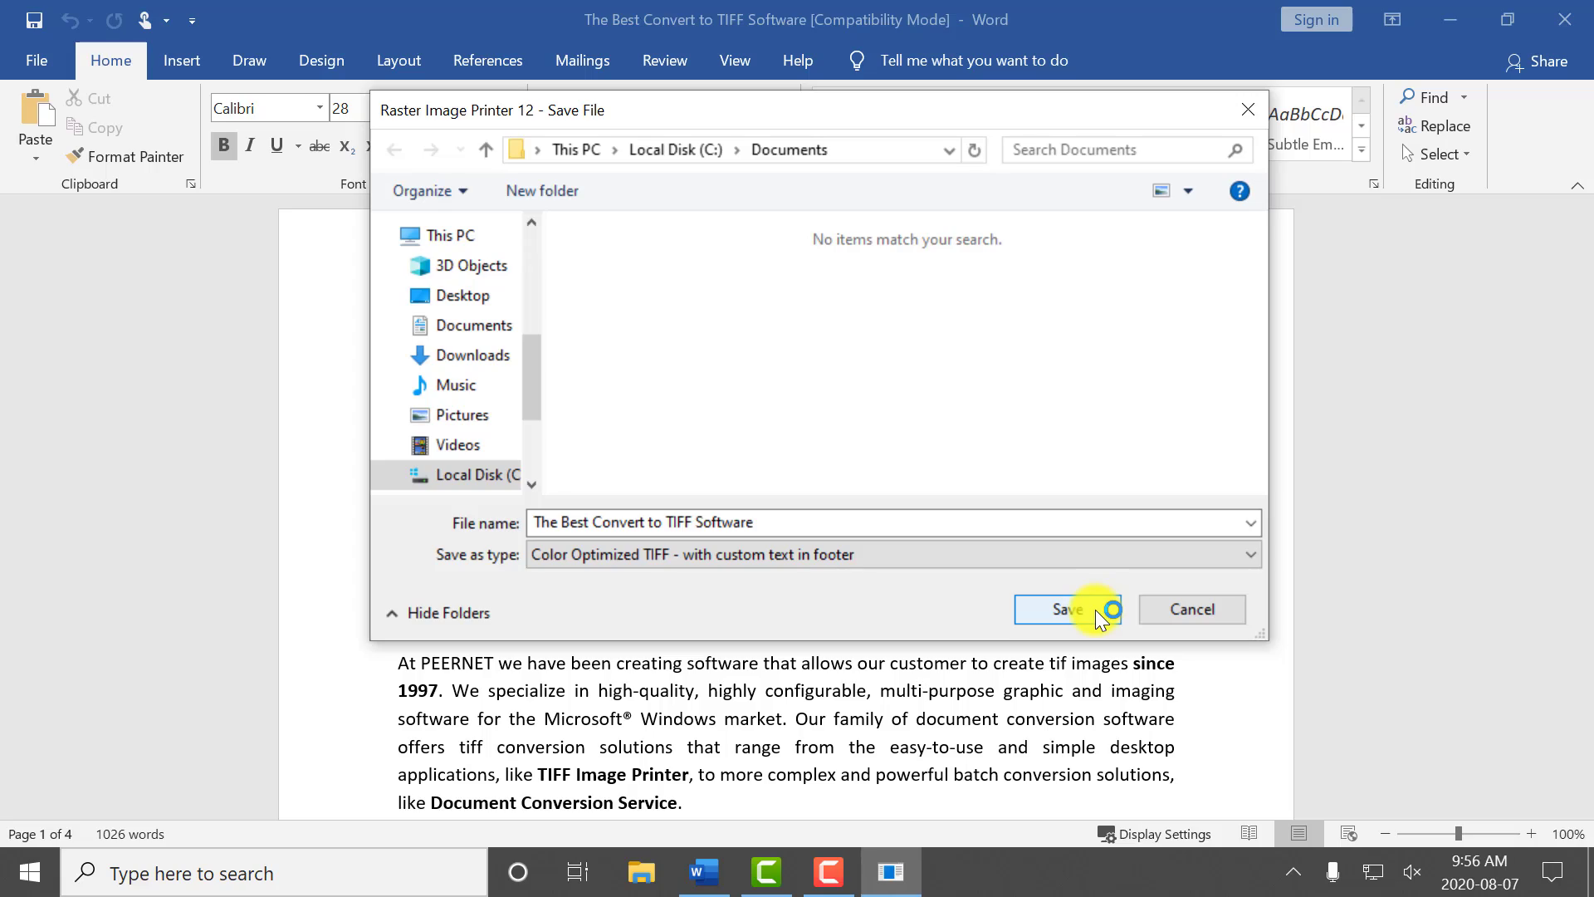
left_click(1066, 609)
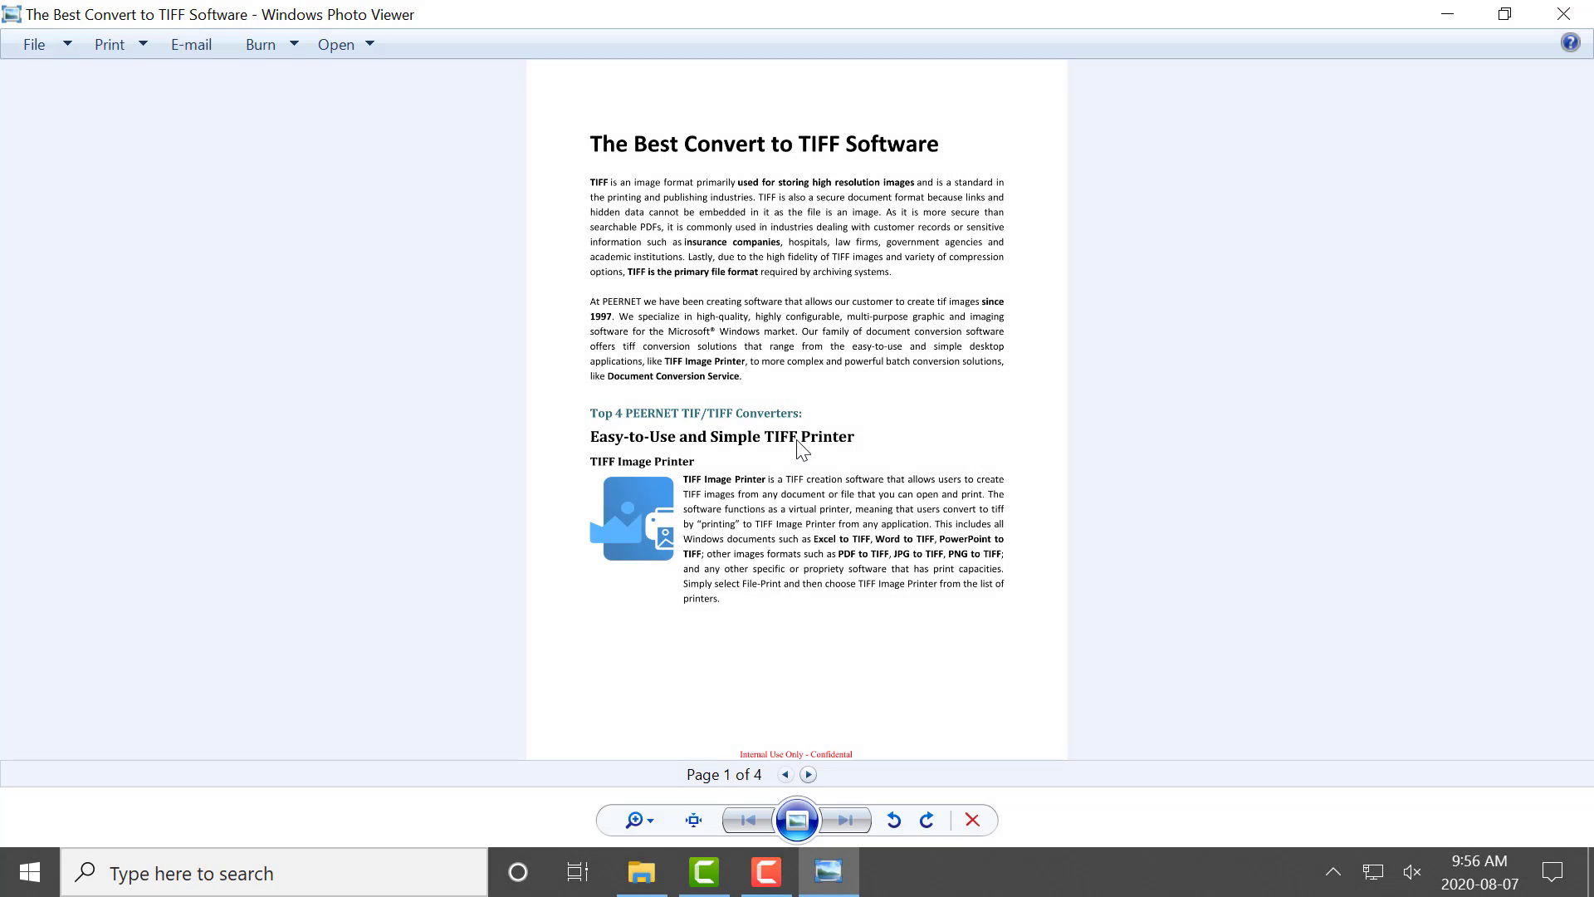
left_click(808, 774)
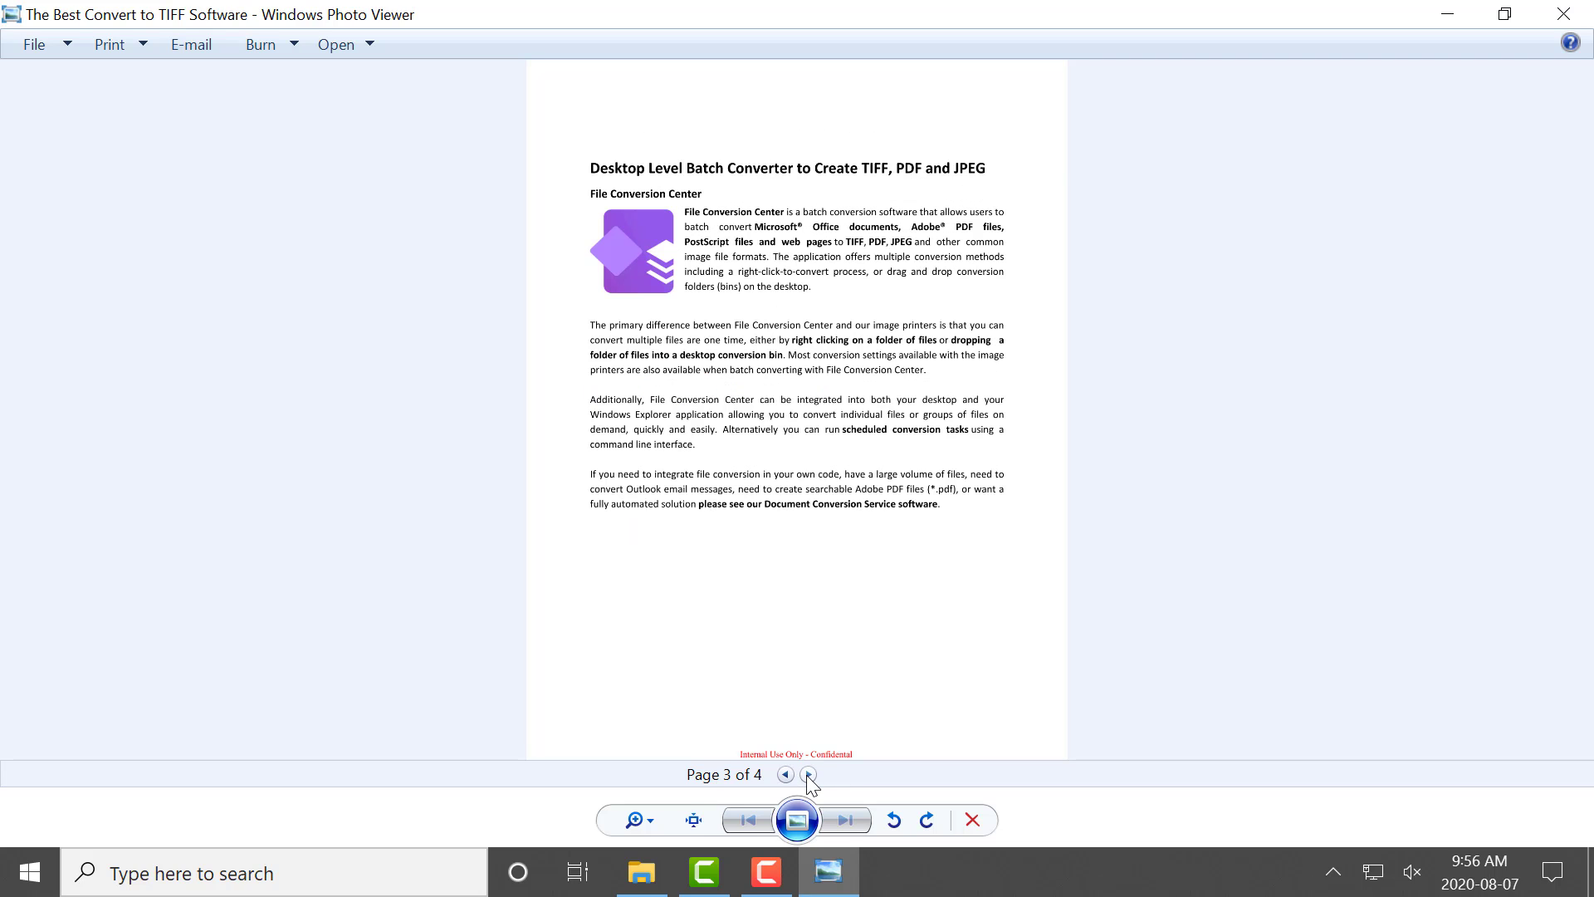
left_click(807, 775)
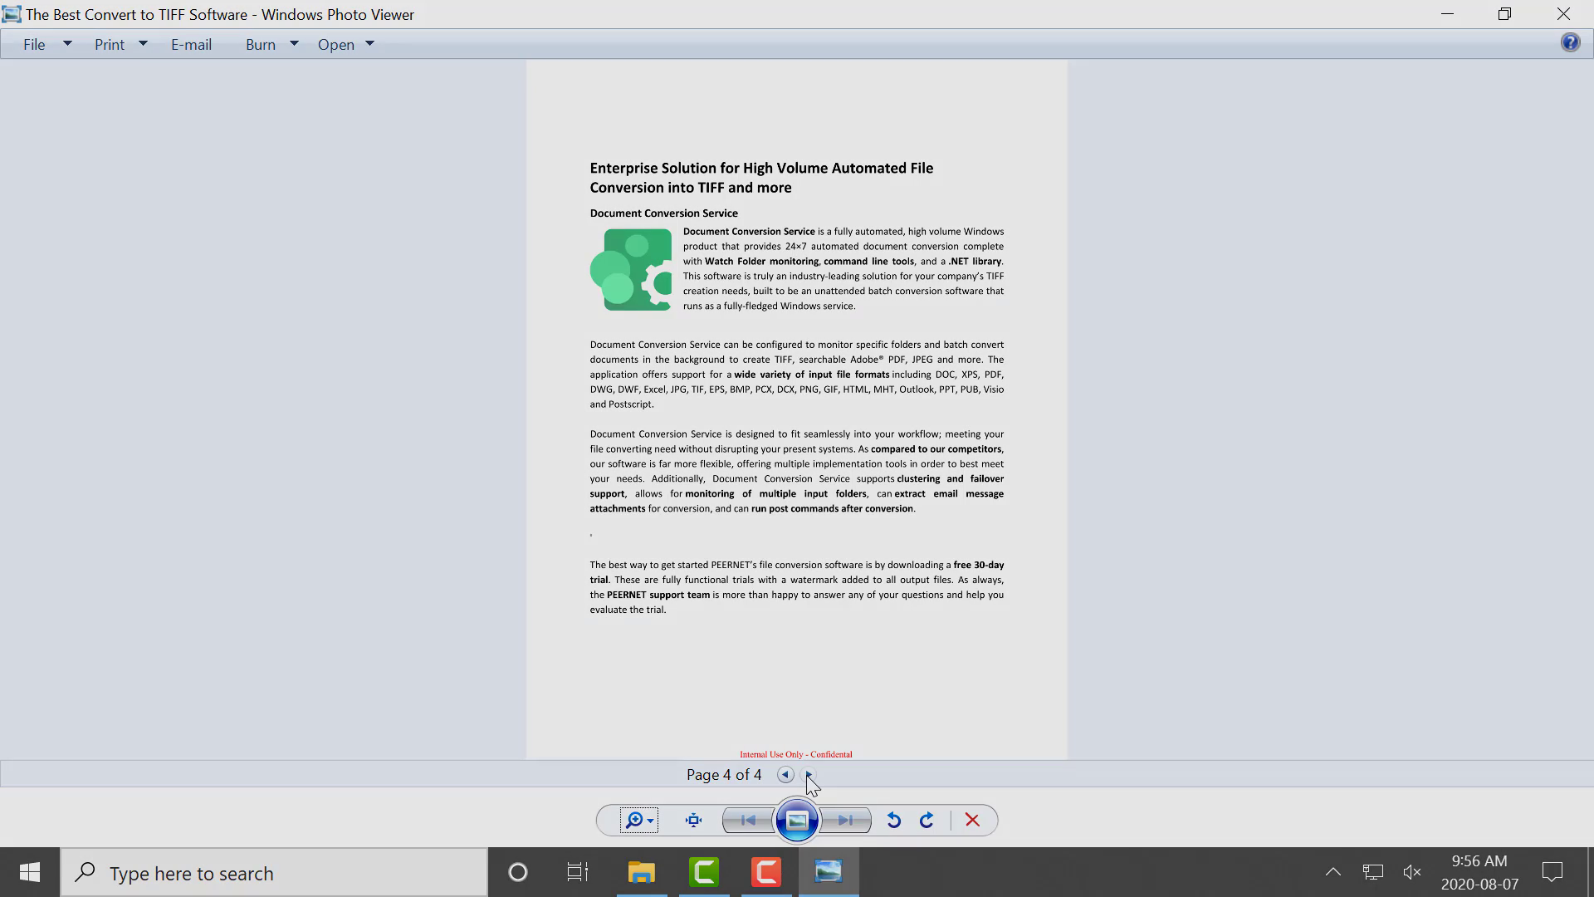